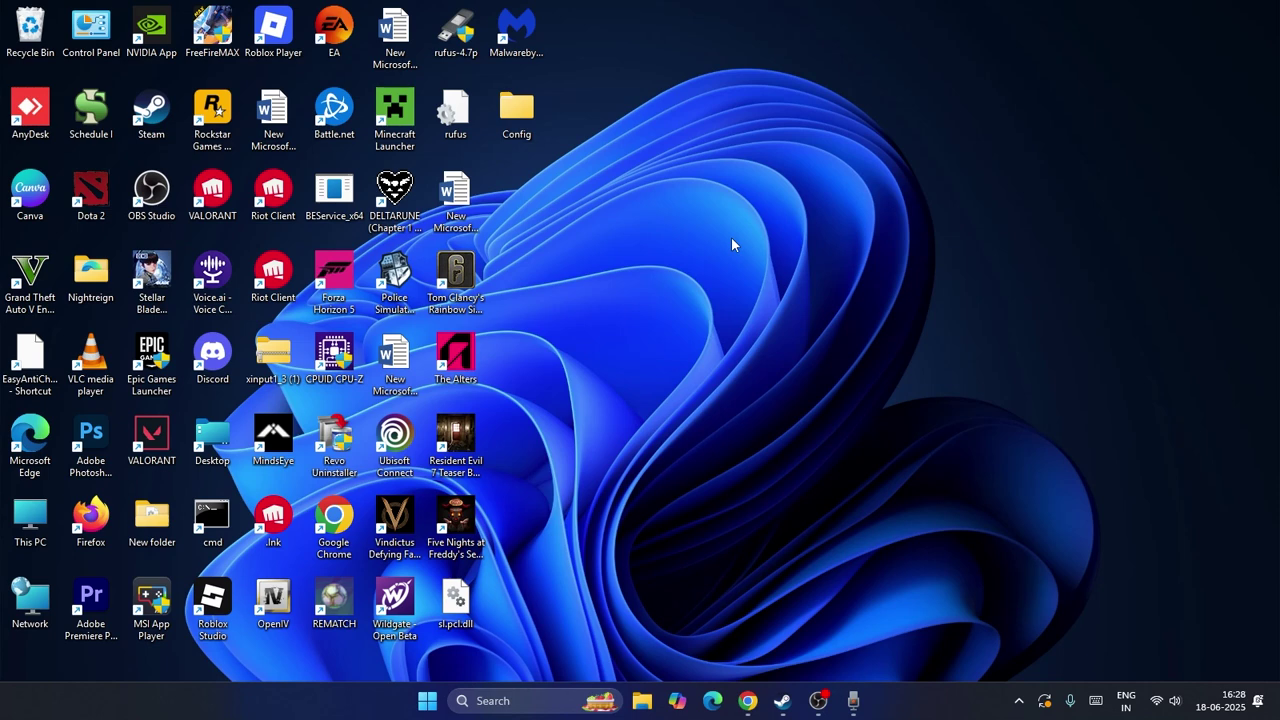
Search for 'con' and open Control Panel from the results.
click(502, 700)
text(control Panel)
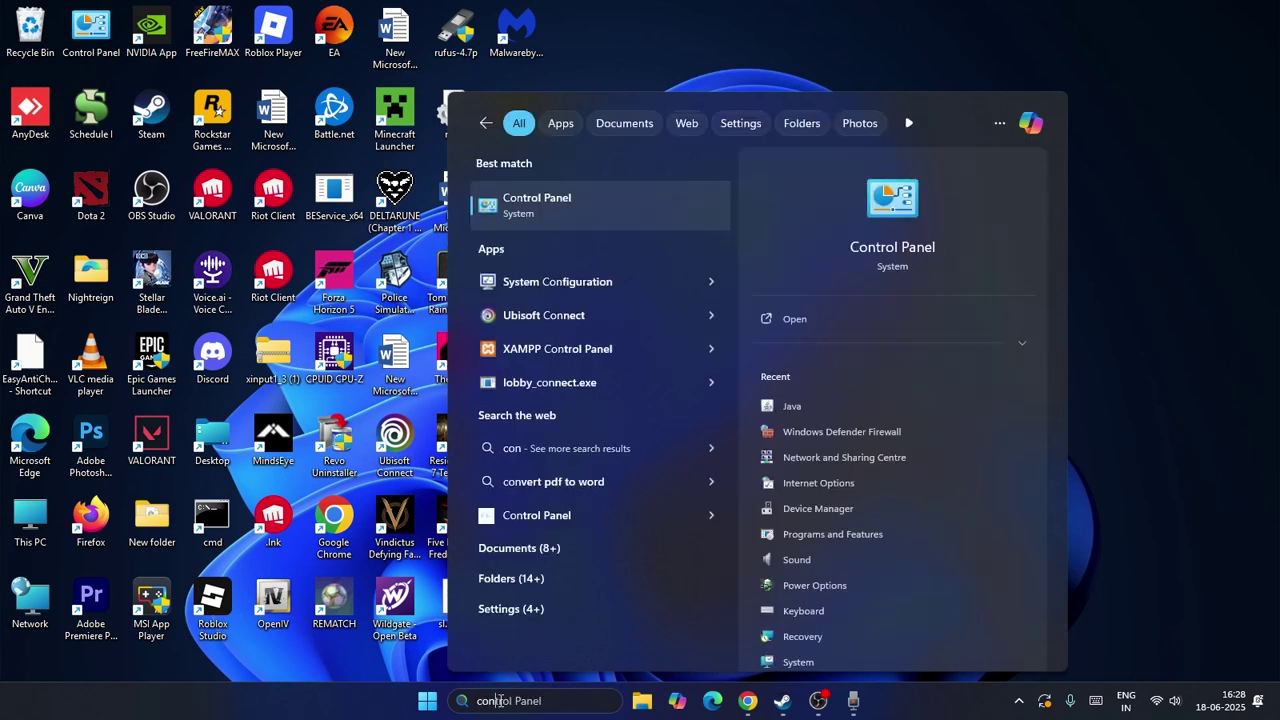
click(538, 210)
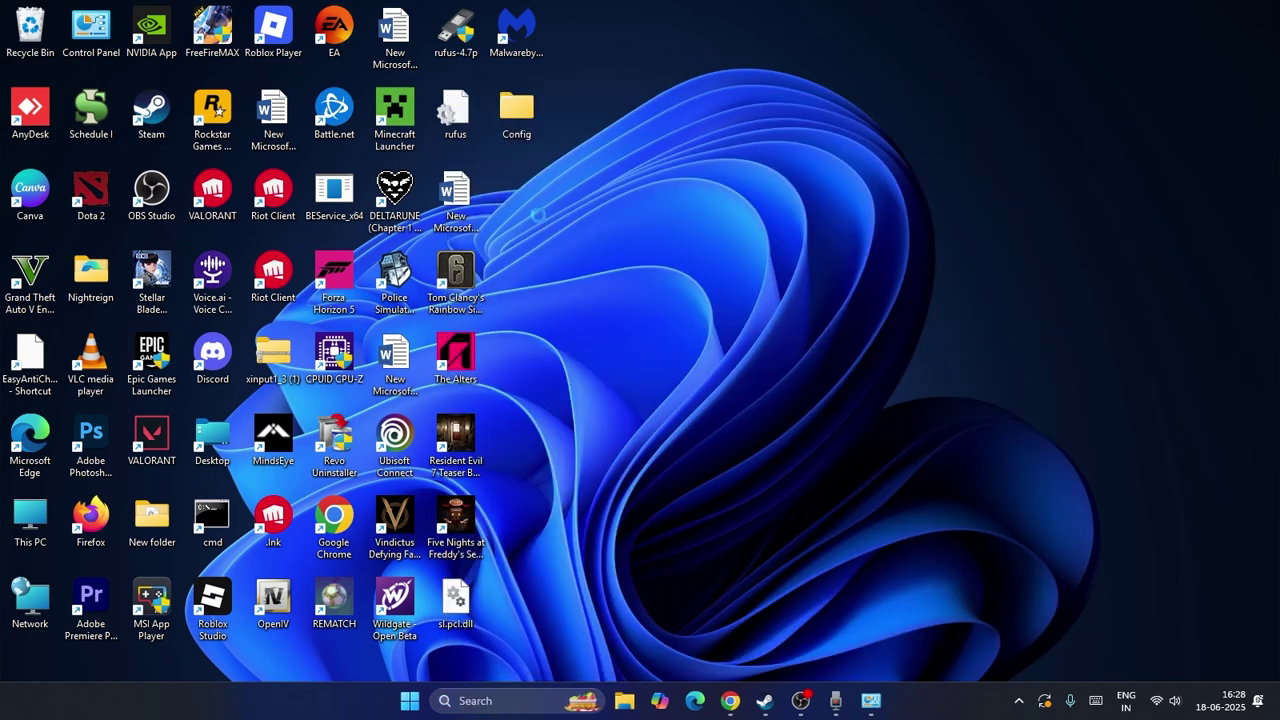
Switch Control Panel to small icons, back to large icons, then open the Java item.
click(1195, 89)
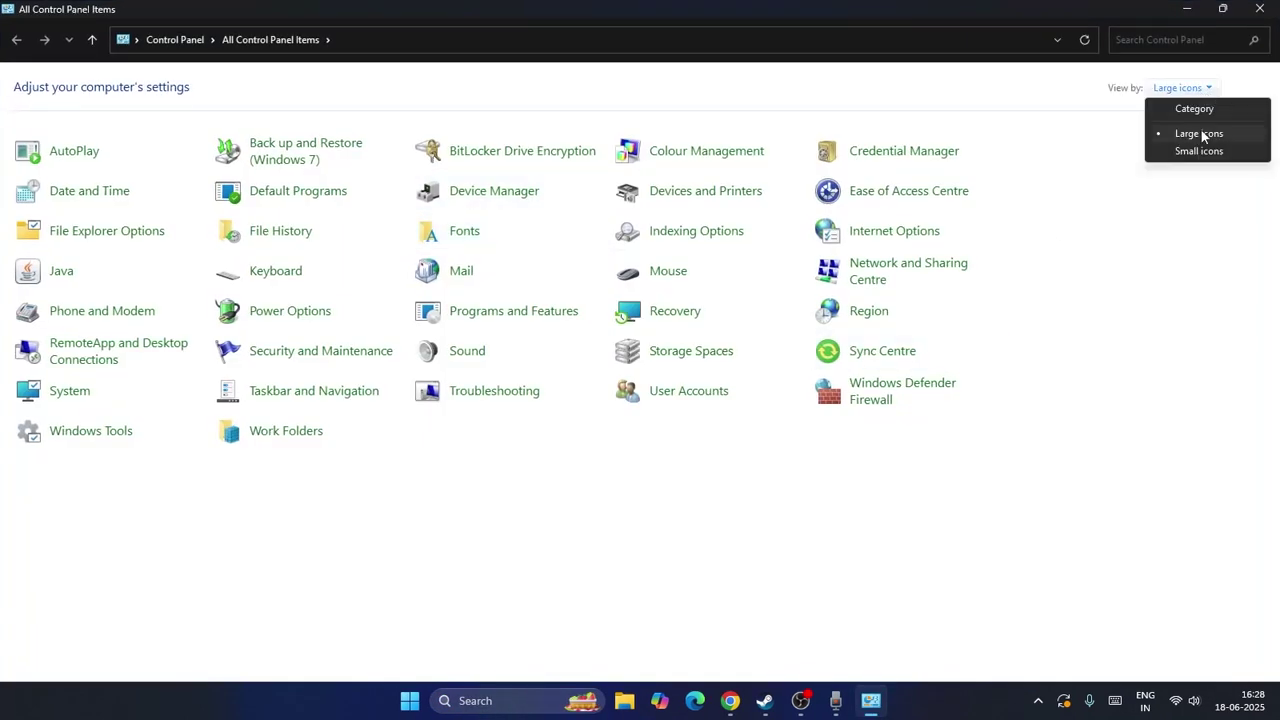
click(1195, 150)
click(1207, 89)
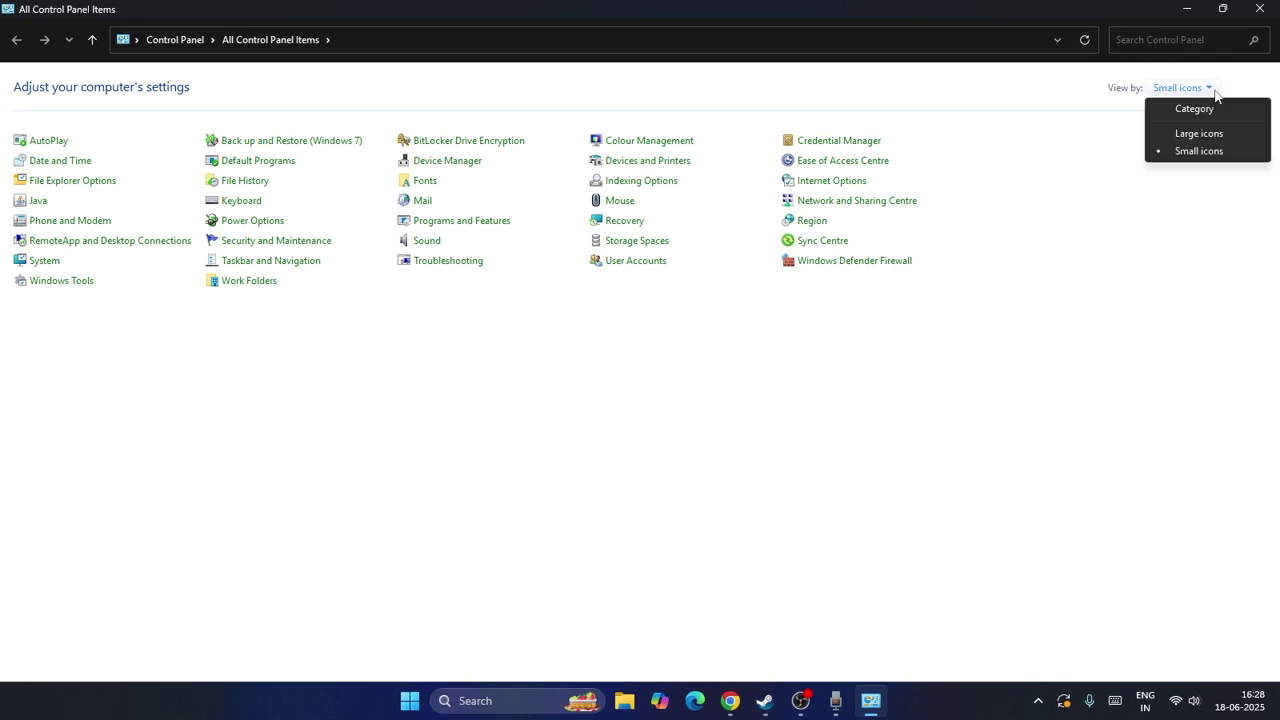
click(1199, 132)
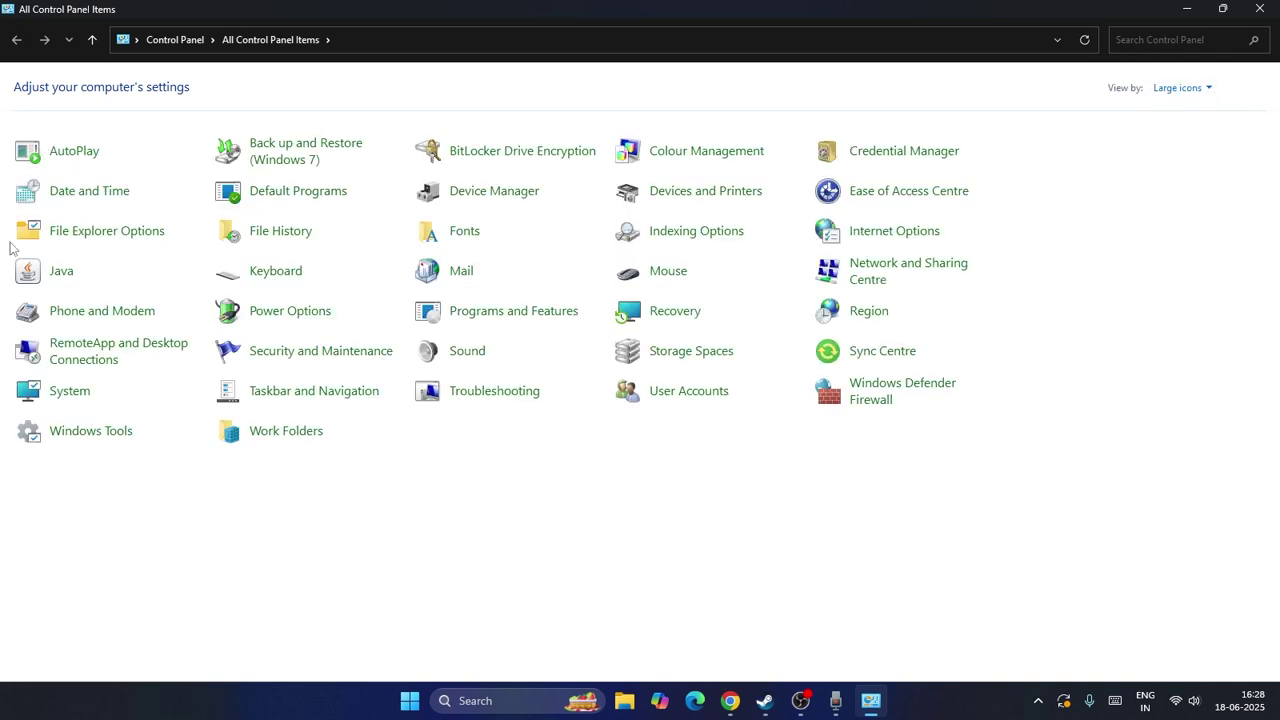
click(55, 275)
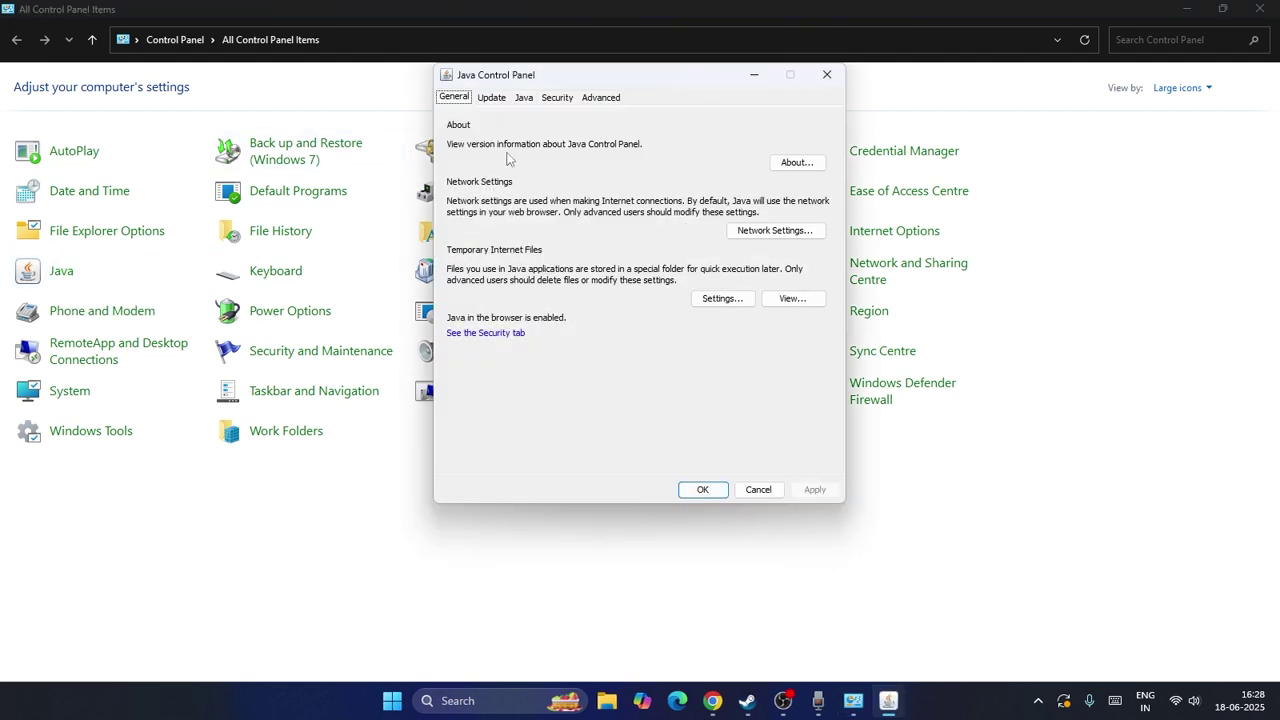
click(524, 98)
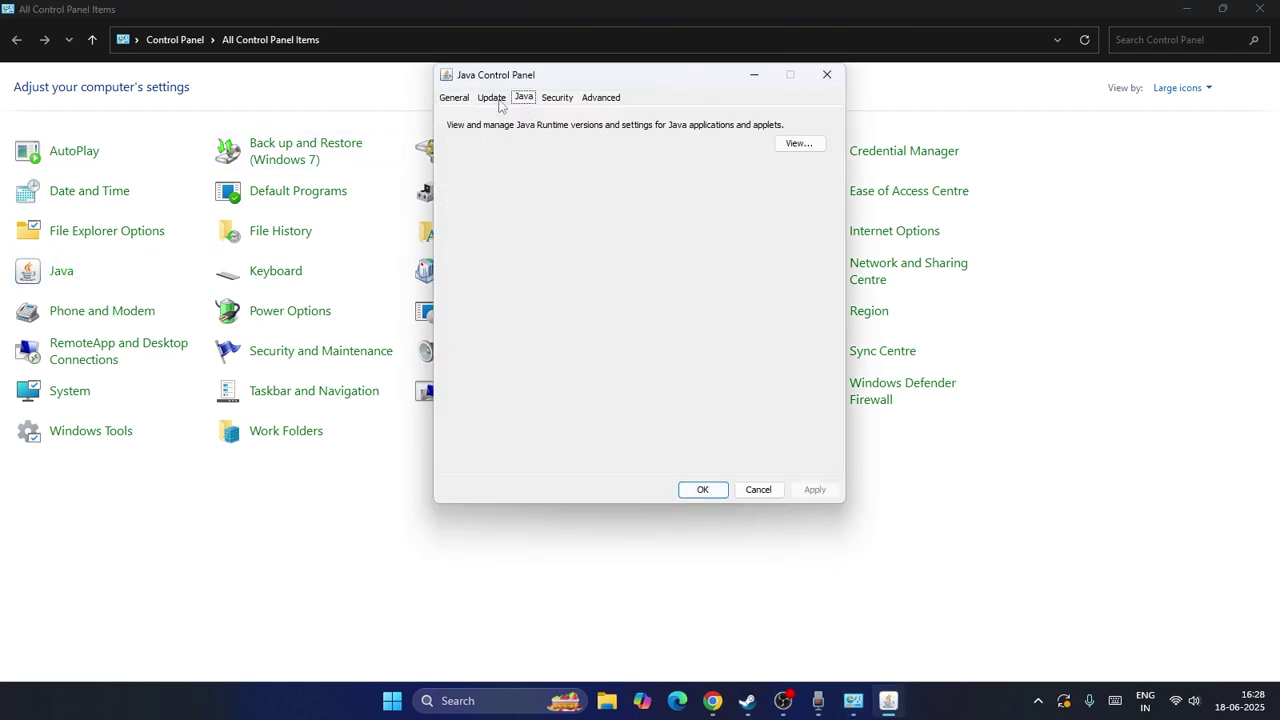
click(494, 99)
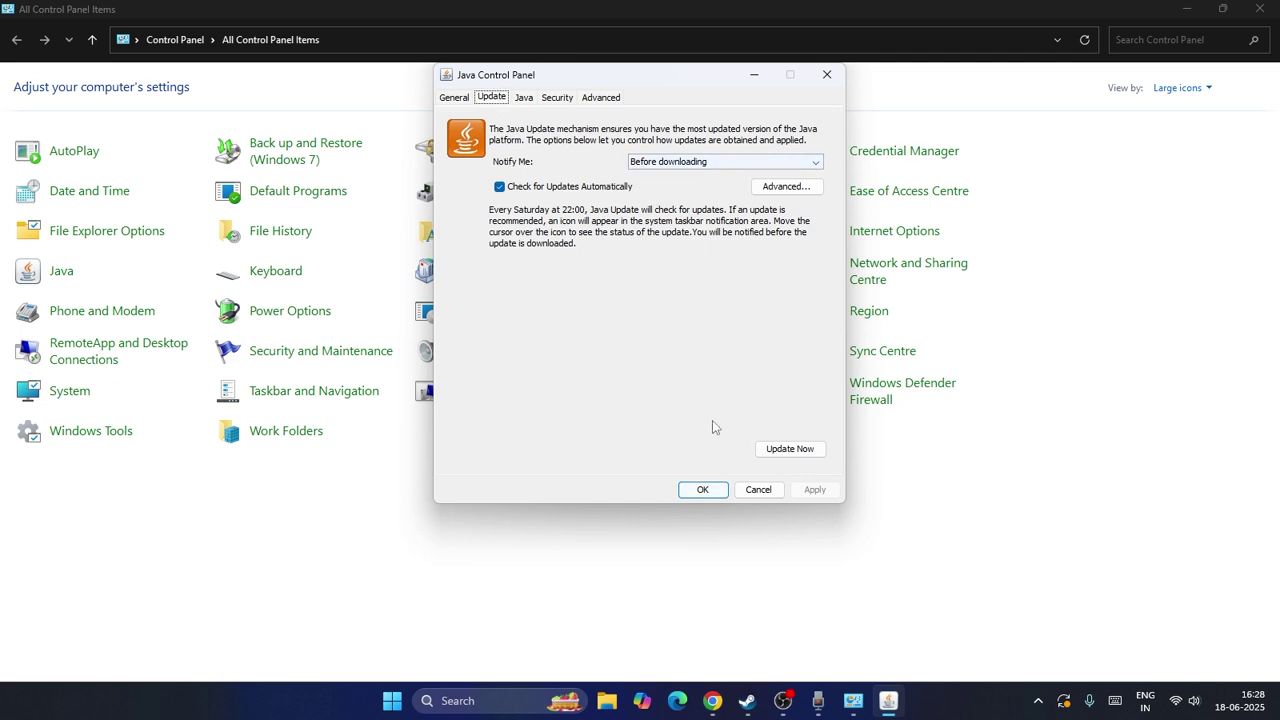
click(800, 451)
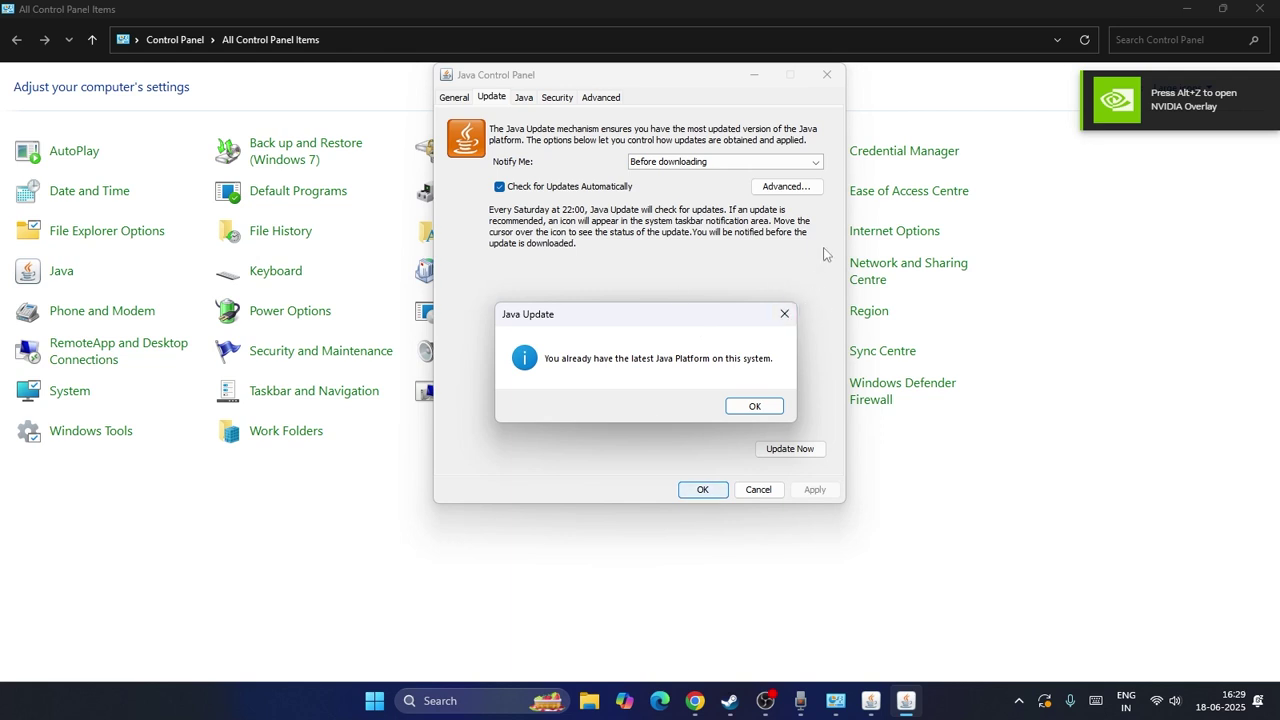
click(784, 314)
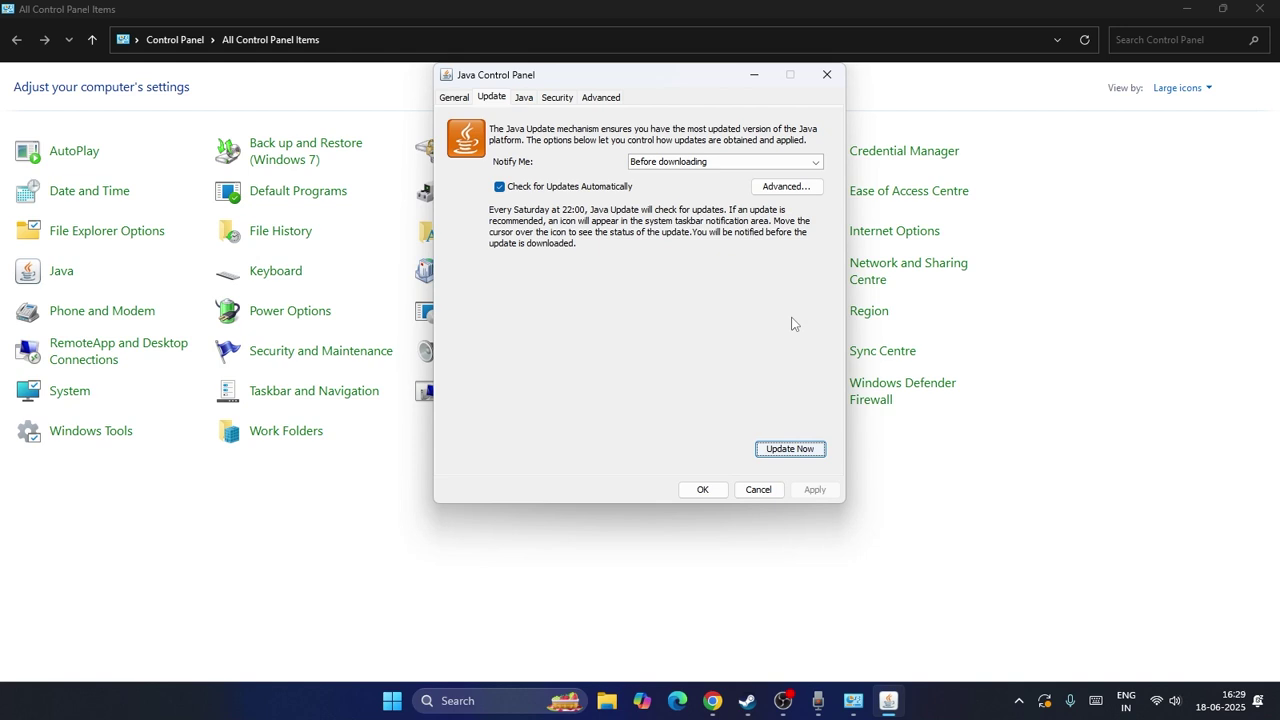
click(827, 74)
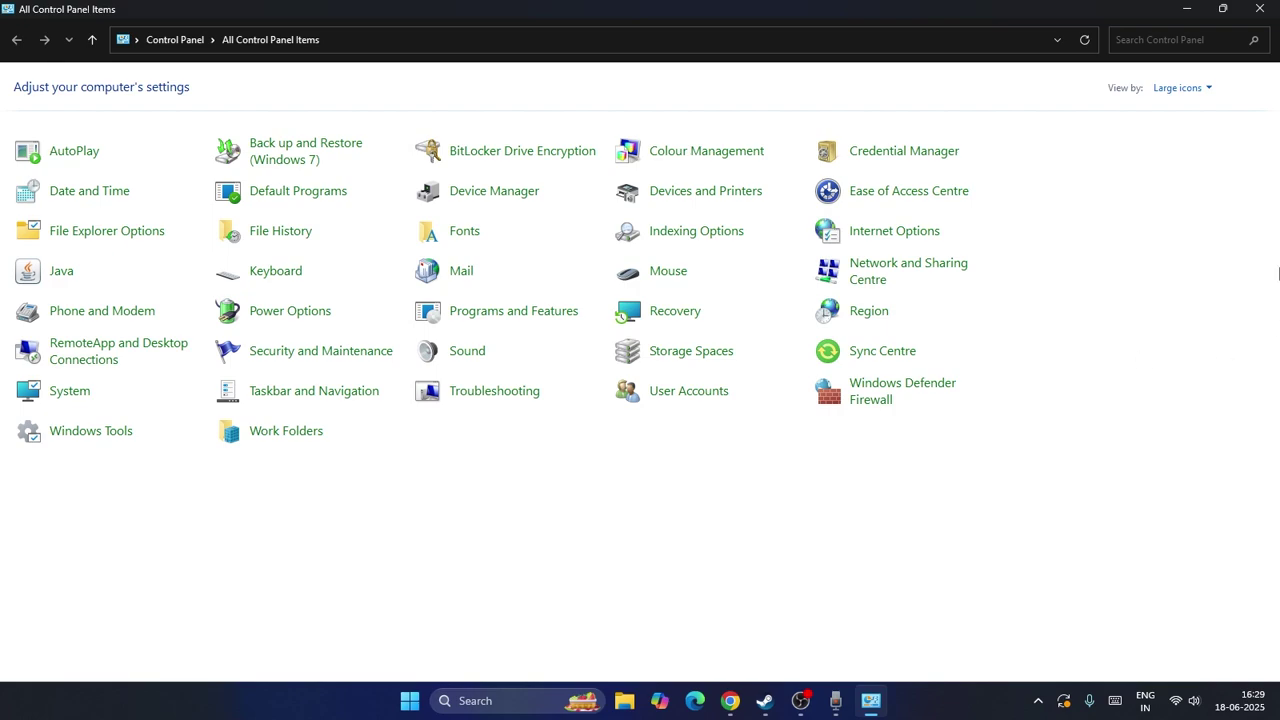
click(1259, 9)
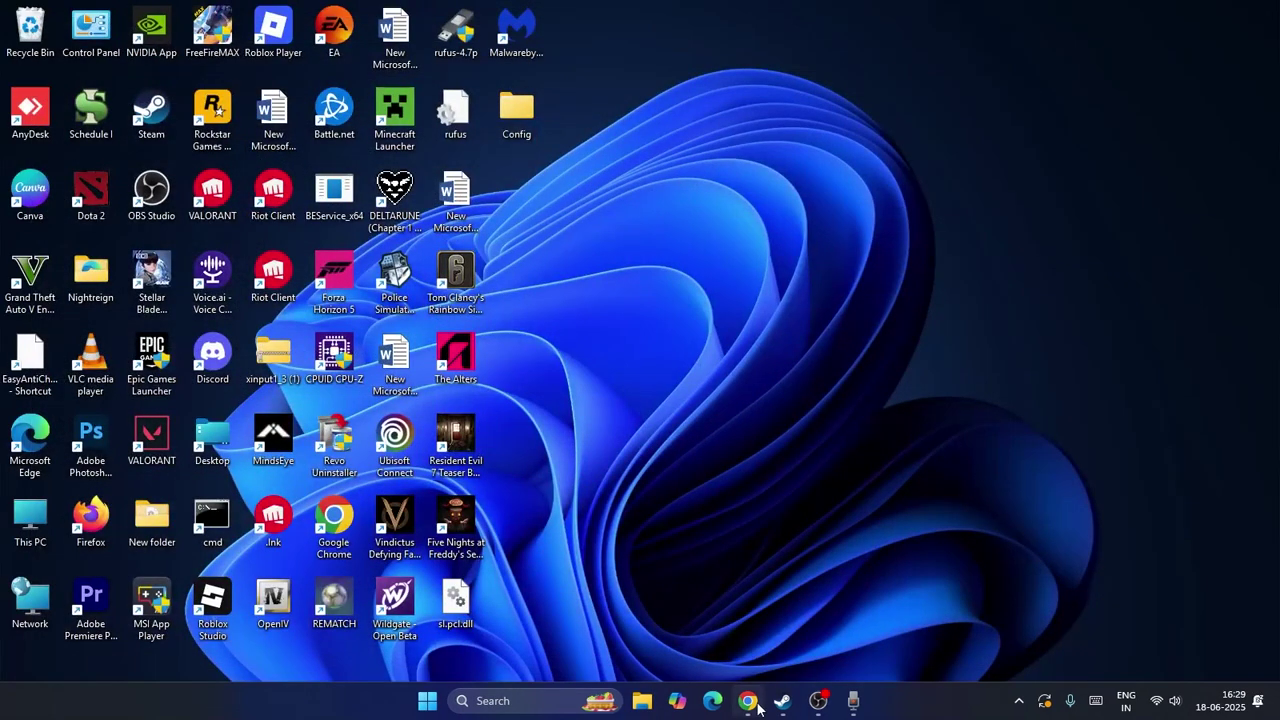
Open a Chrome incognito tab and search for 'java download'.
click(749, 700)
click(1115, 16)
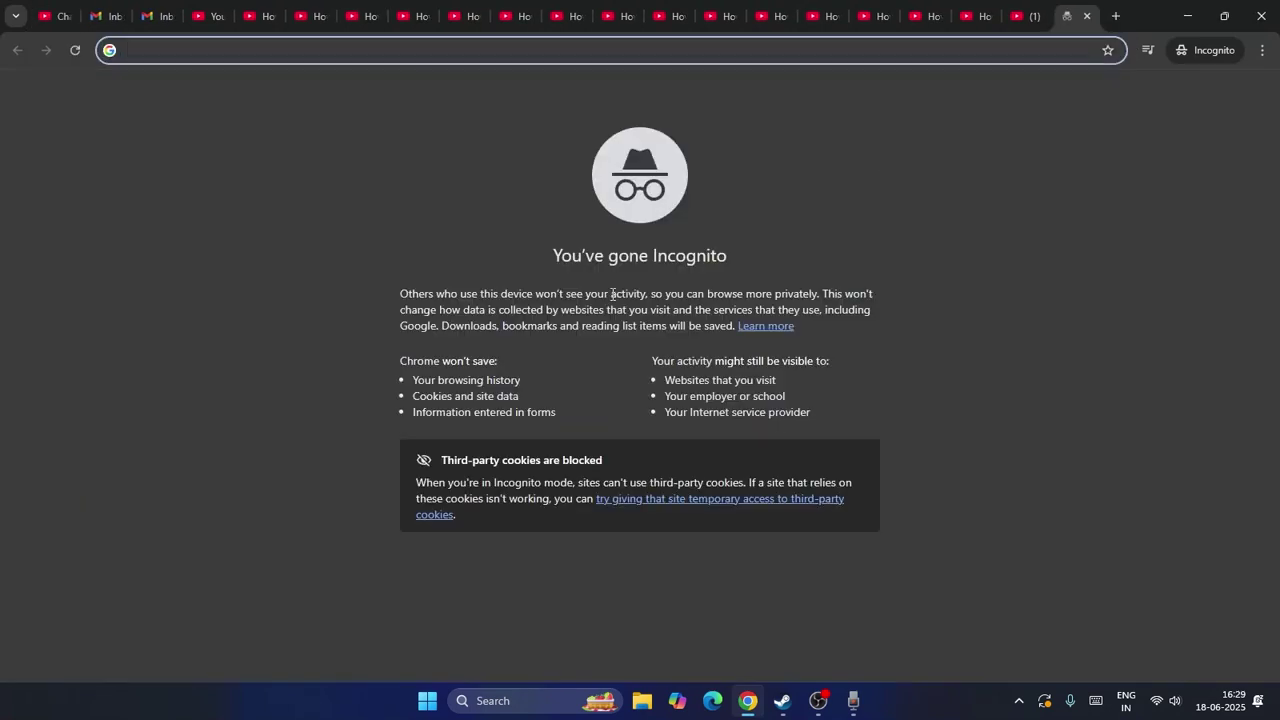
text(java d)
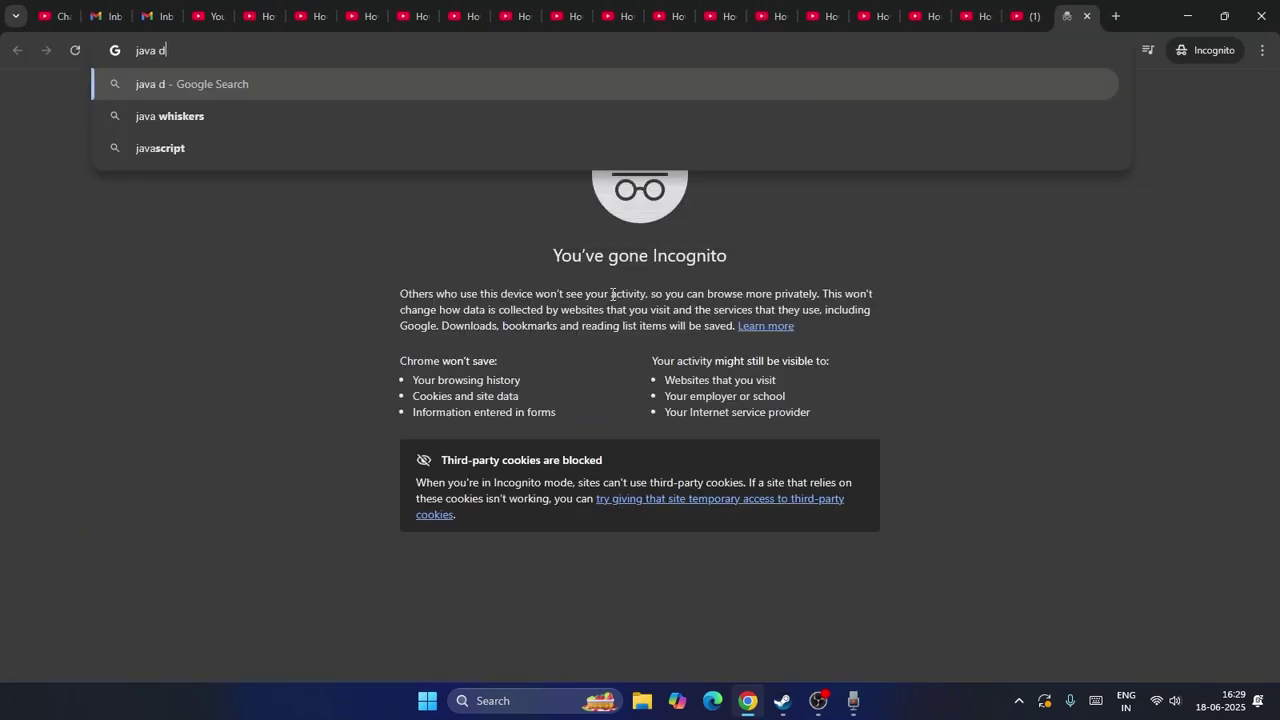
text(ownload)
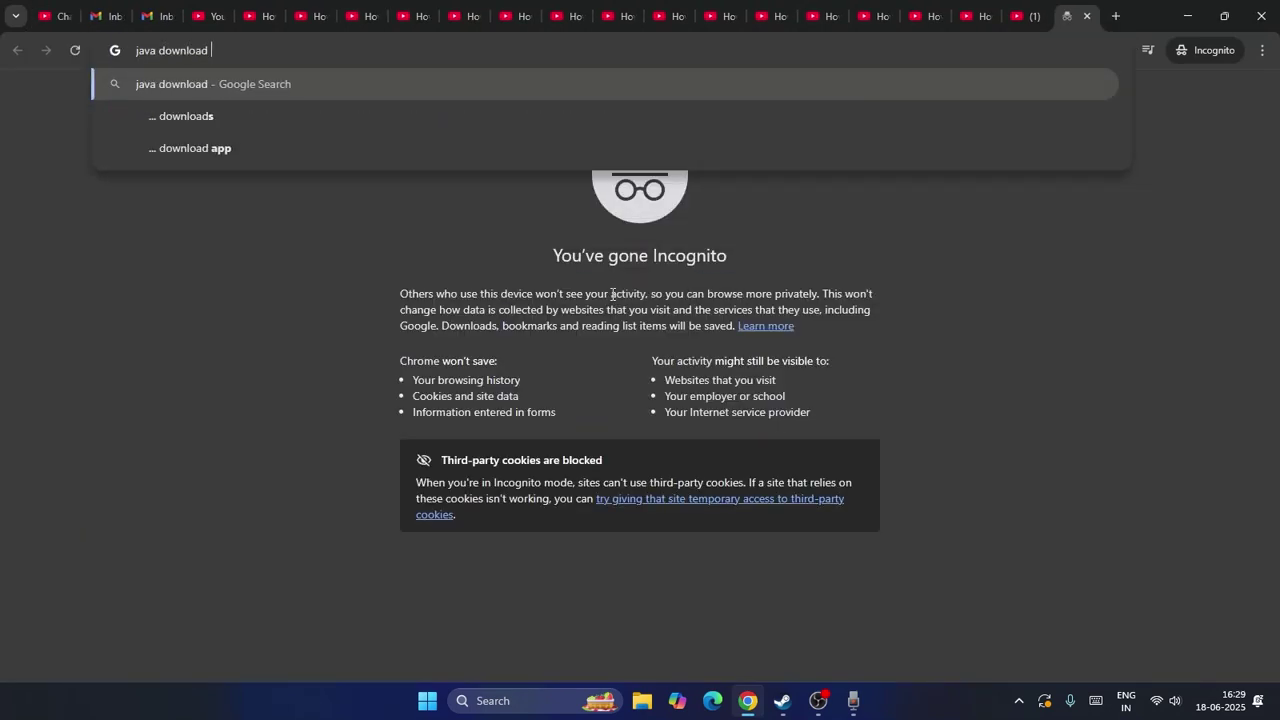
key(Return)
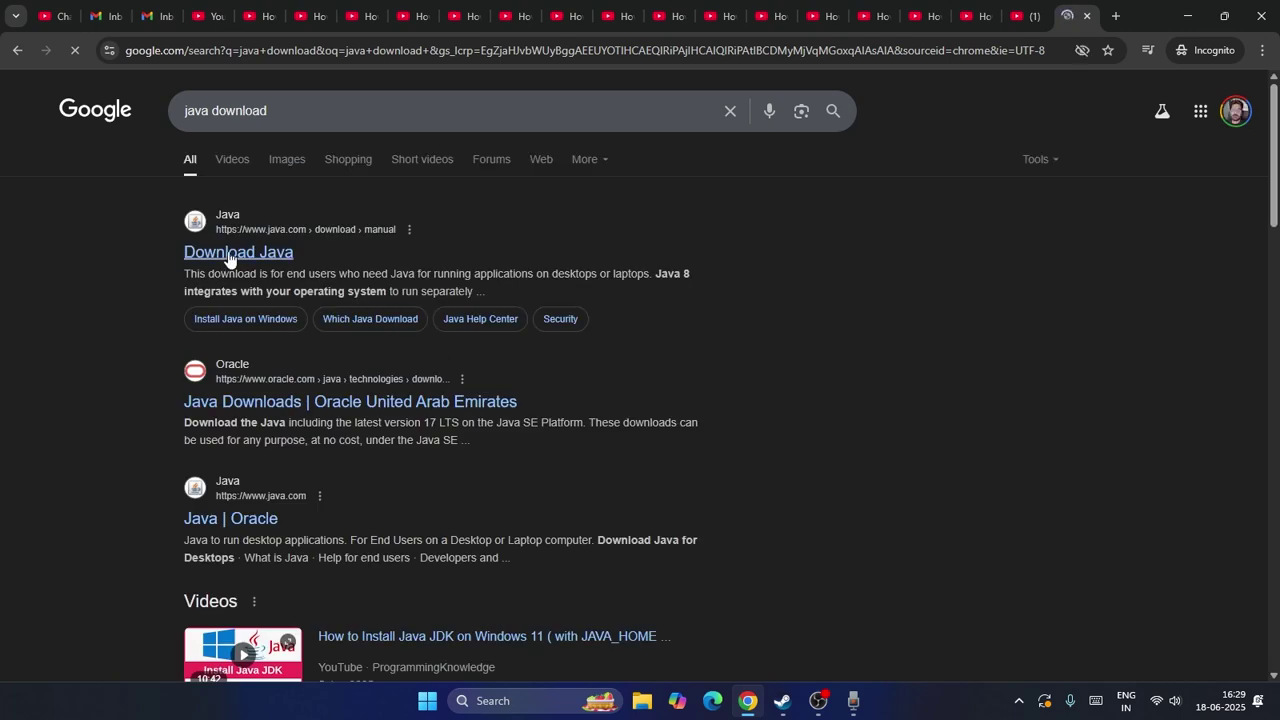
Save the Windows Online Java installer from java.com's Download Java page, then minimize Chrome.
click(200, 253)
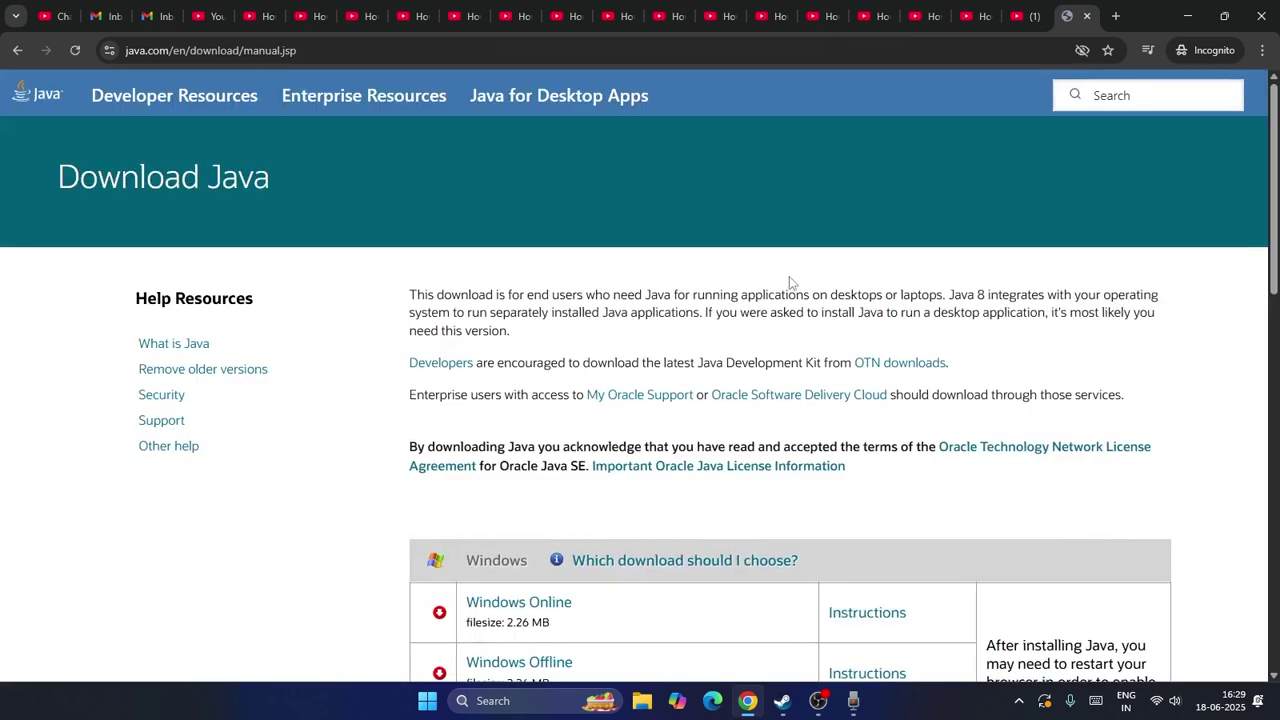
scroll(489, 423, down, 2)
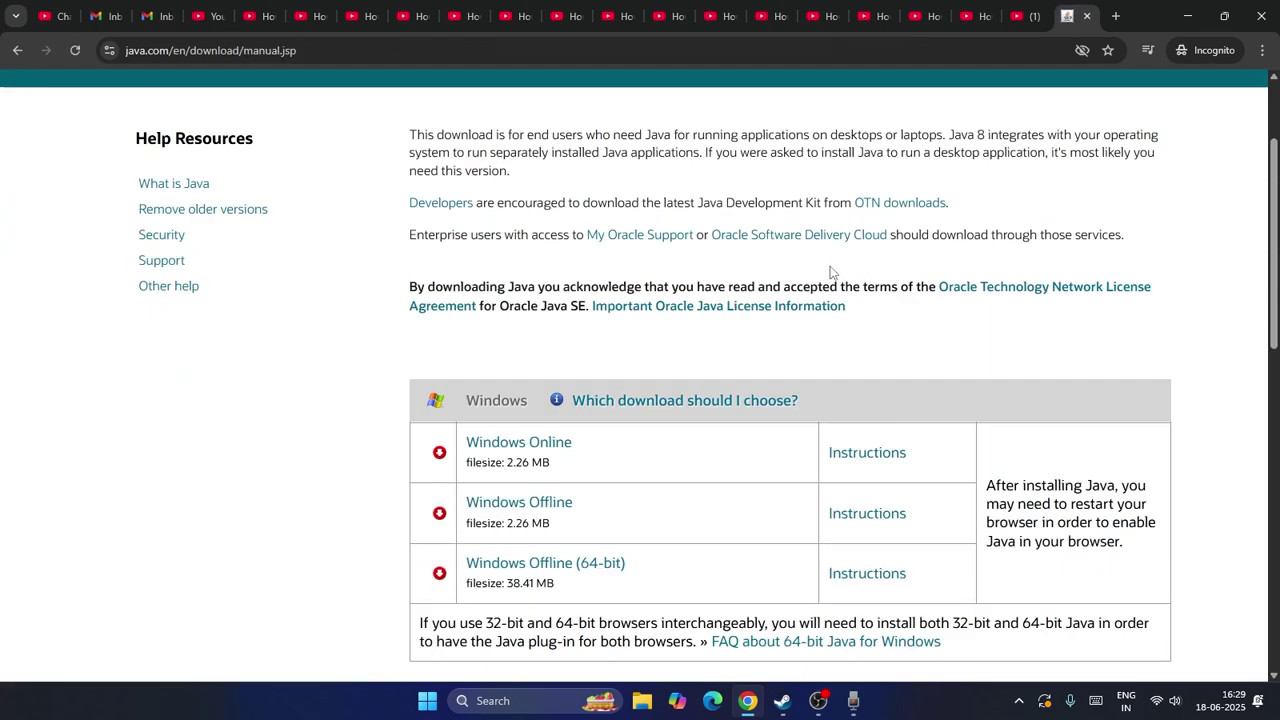
click(516, 443)
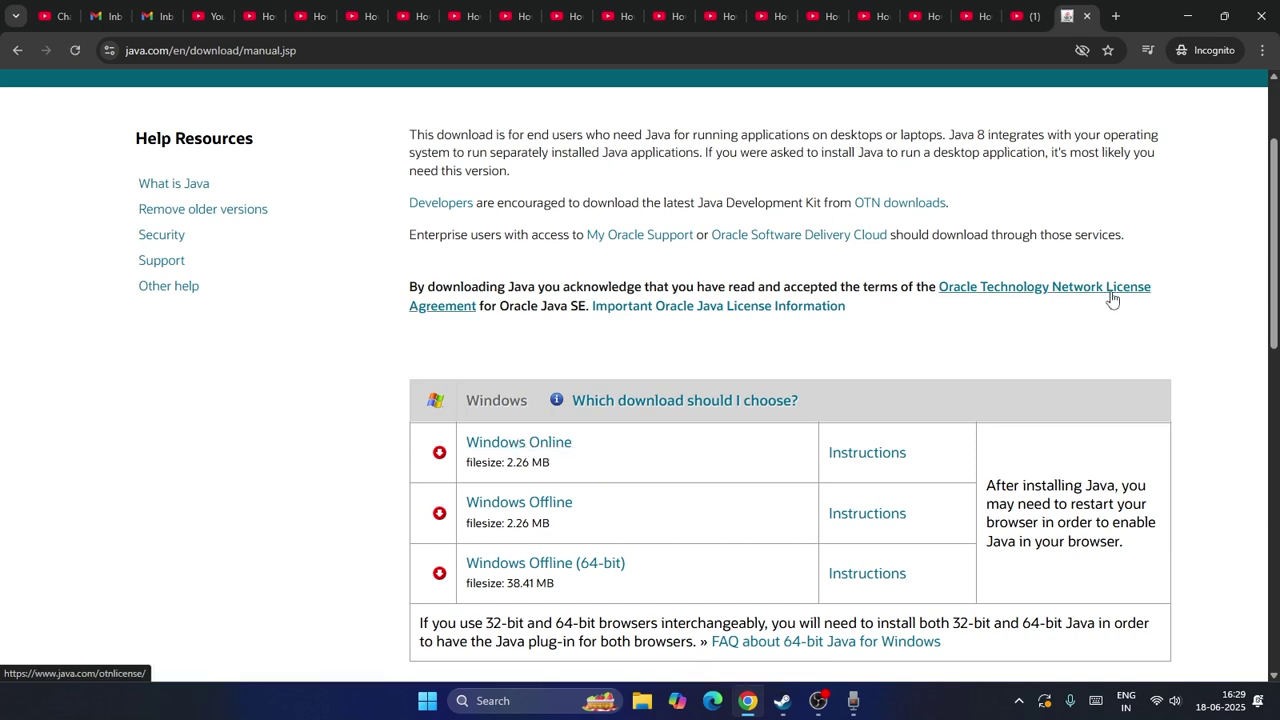
click(522, 349)
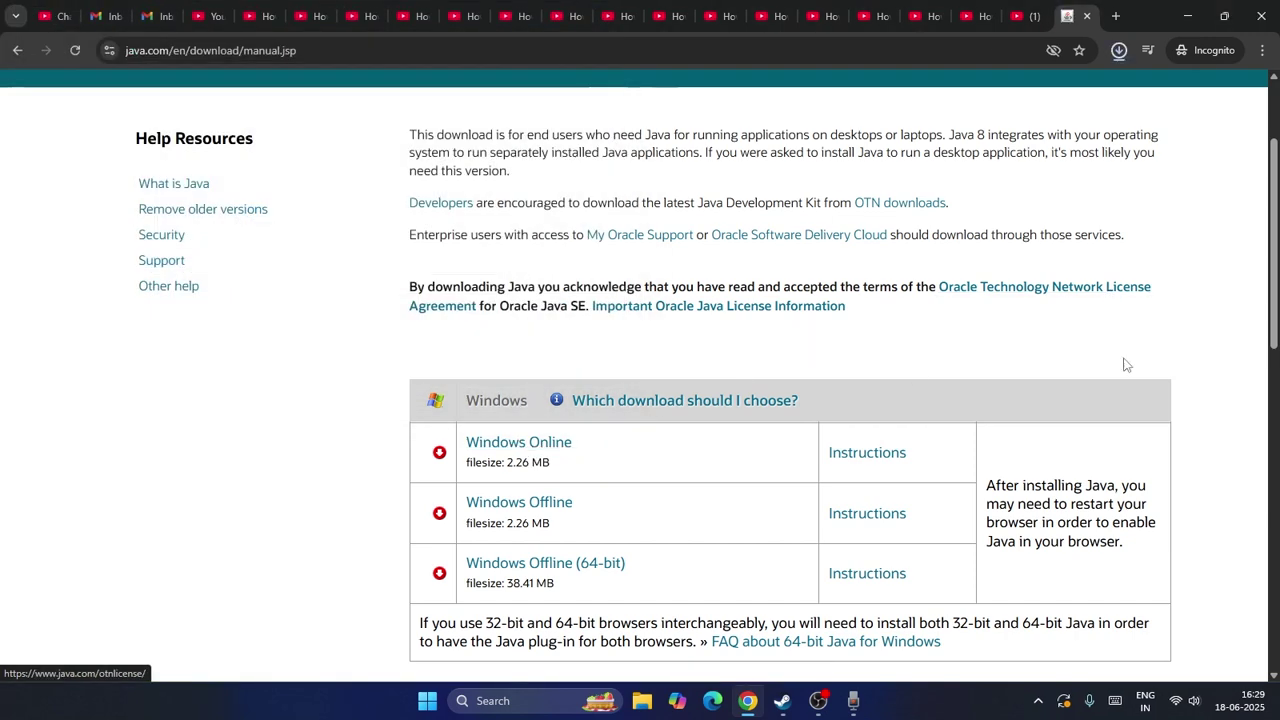
click(1186, 17)
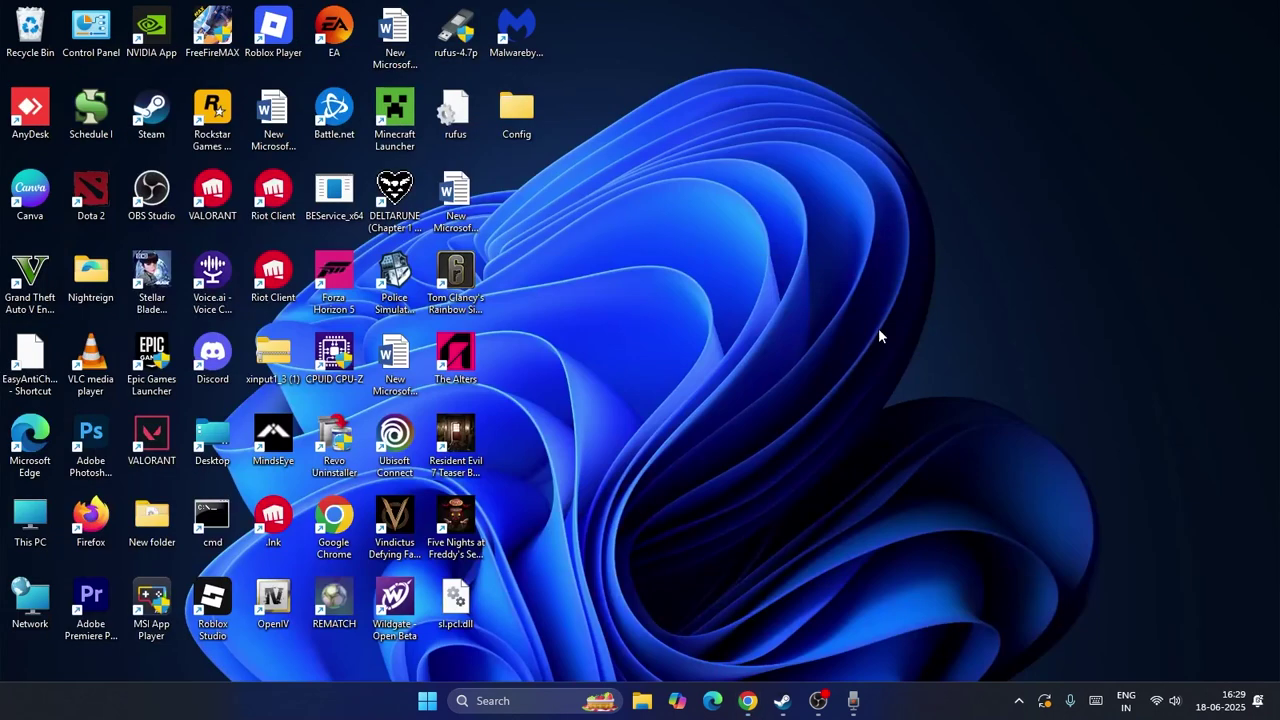
Run the jre-8u451 installer from the Downloads folder and accept the license to install Java.
click(642, 700)
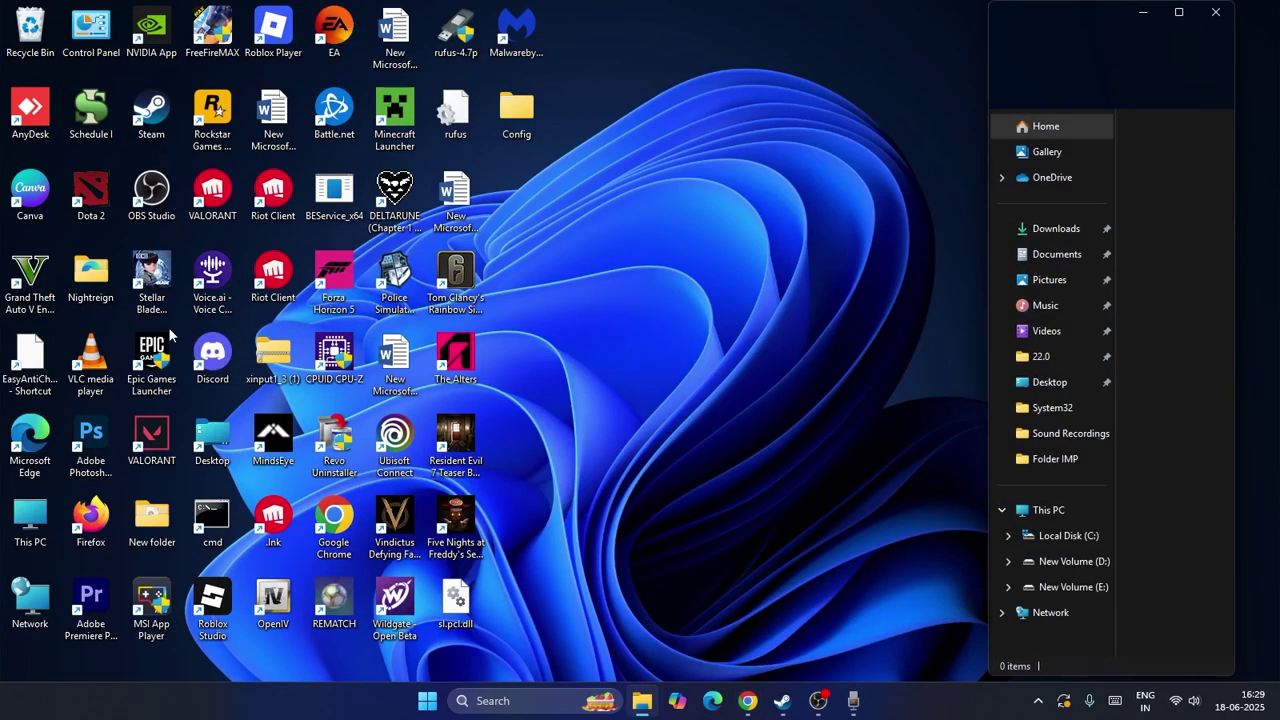
click(1058, 229)
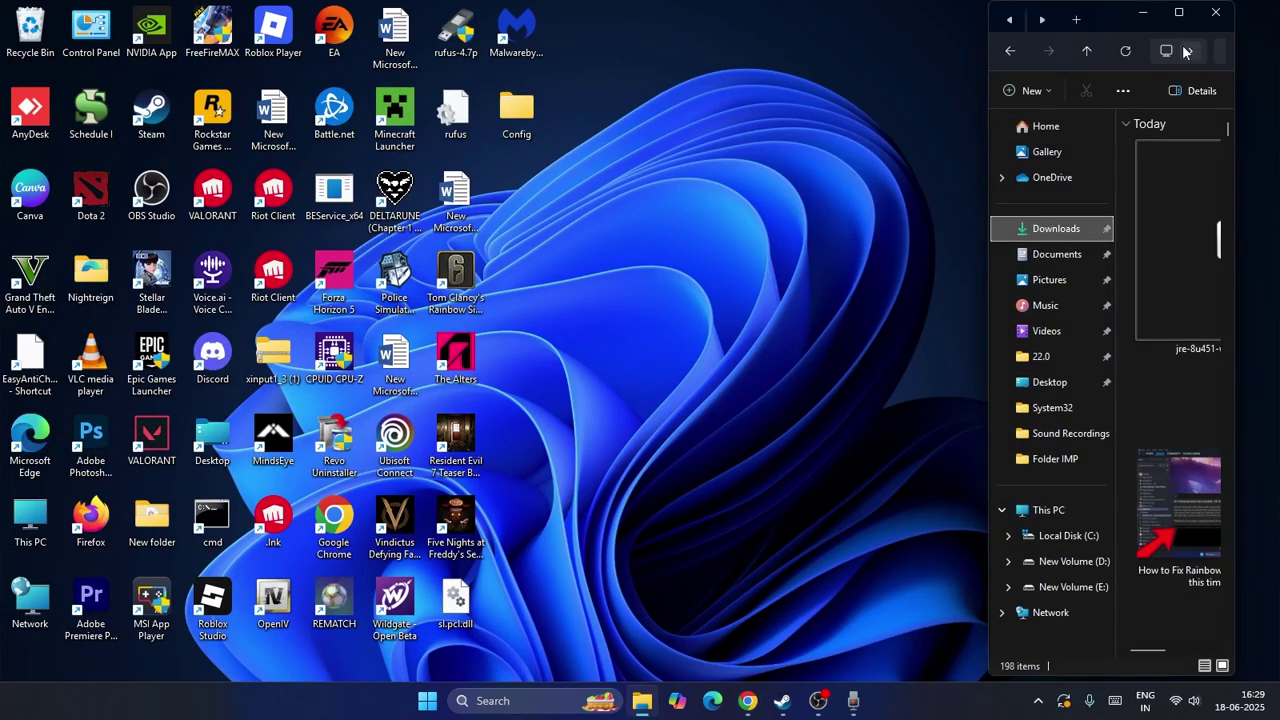
click(1180, 13)
double_click(273, 262)
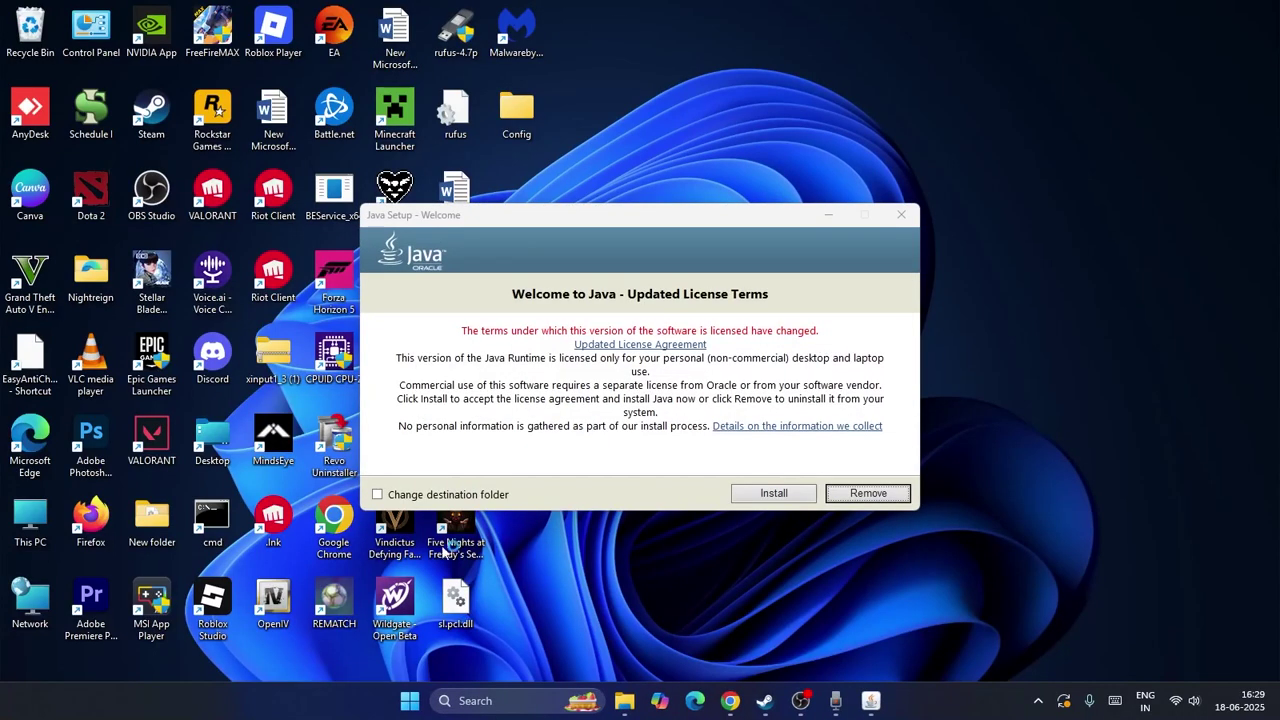
click(776, 493)
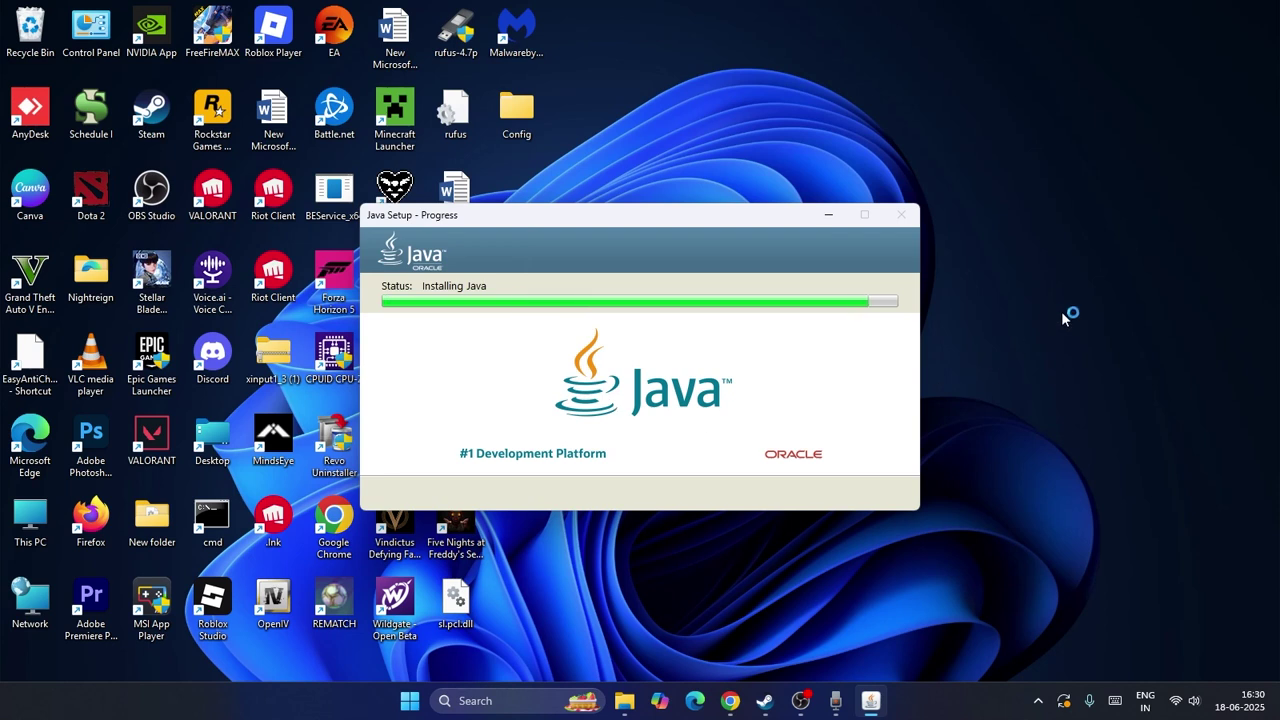
Open advanced system settings via 'view' search, then Environment Variables, and start a new user variable.
click(466, 700)
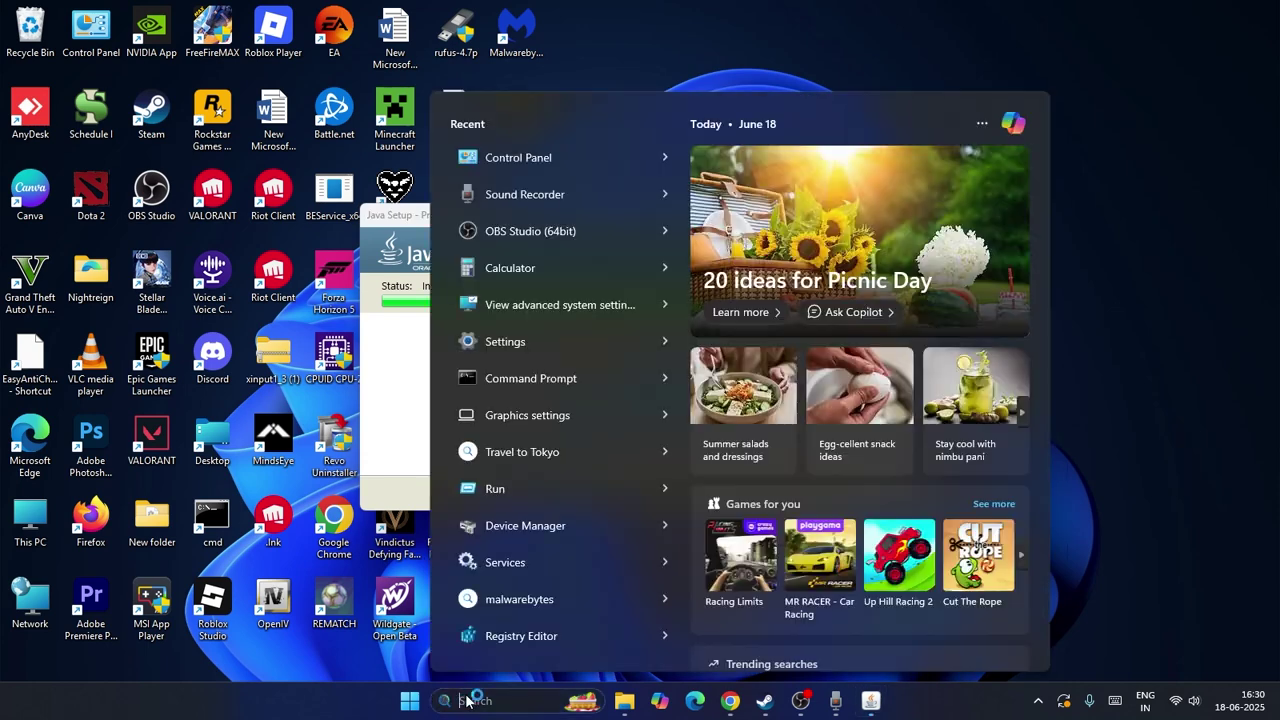
click(1152, 190)
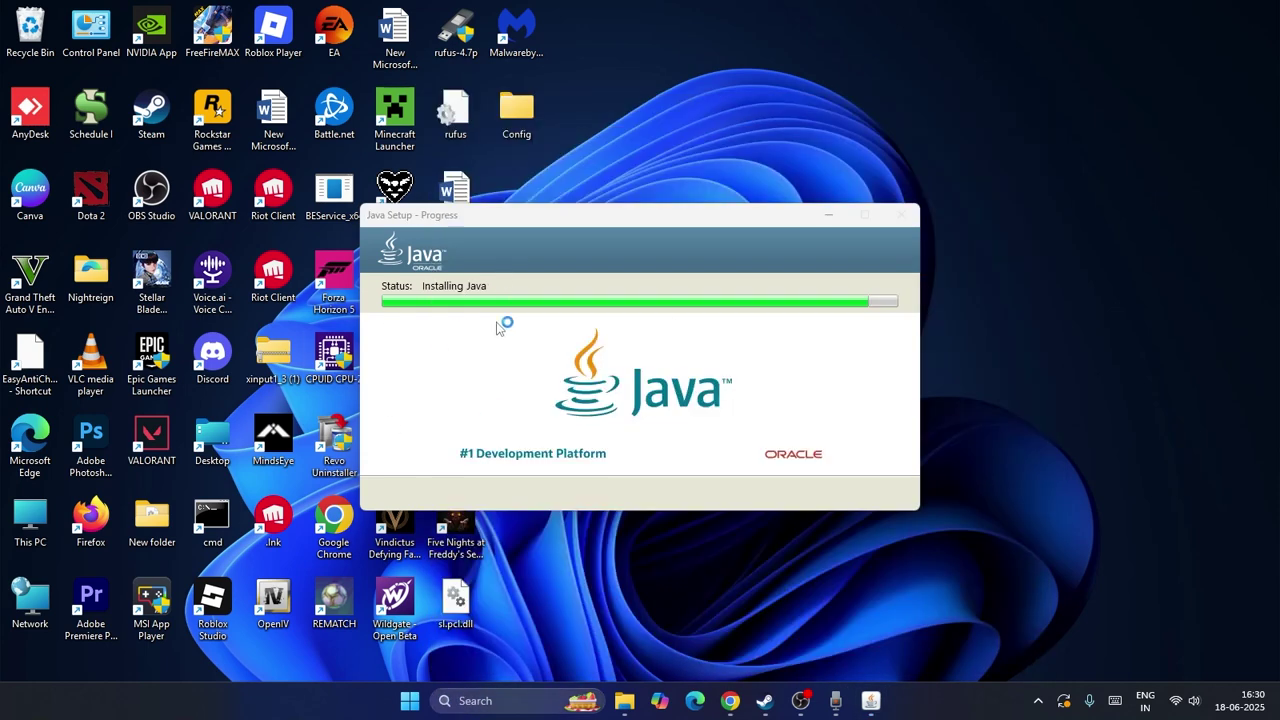
click(468, 702)
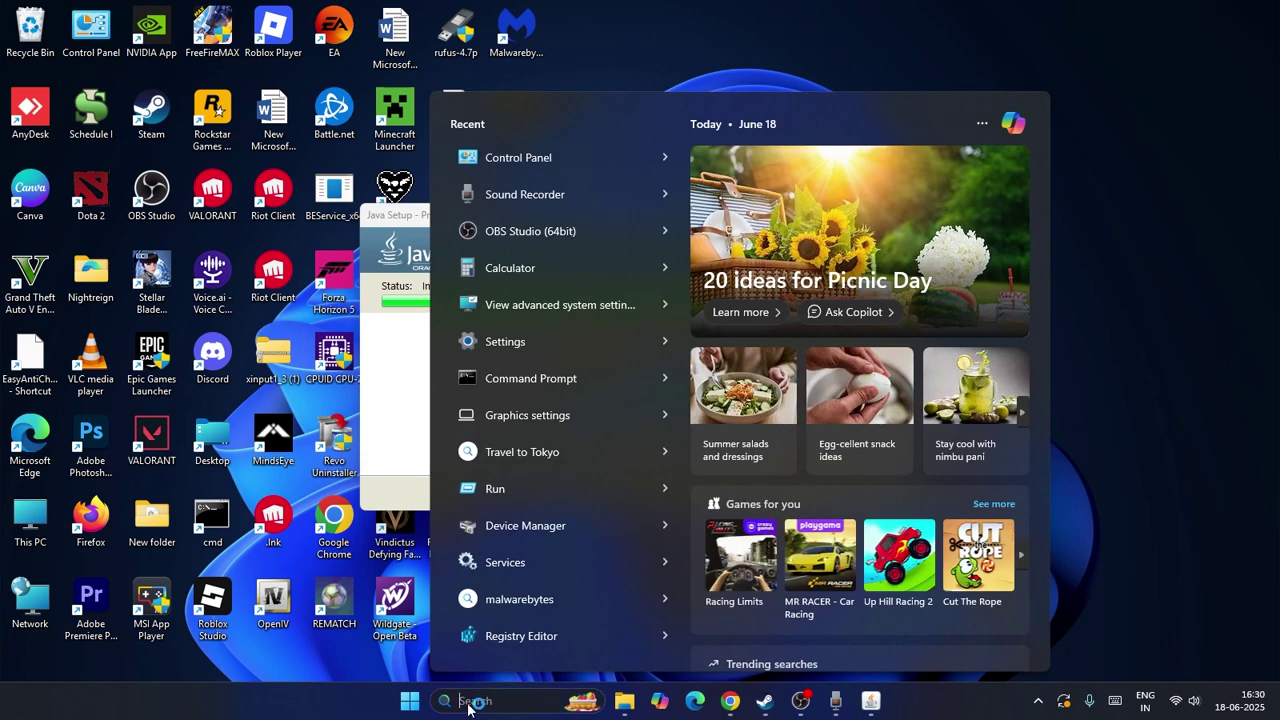
text(view)
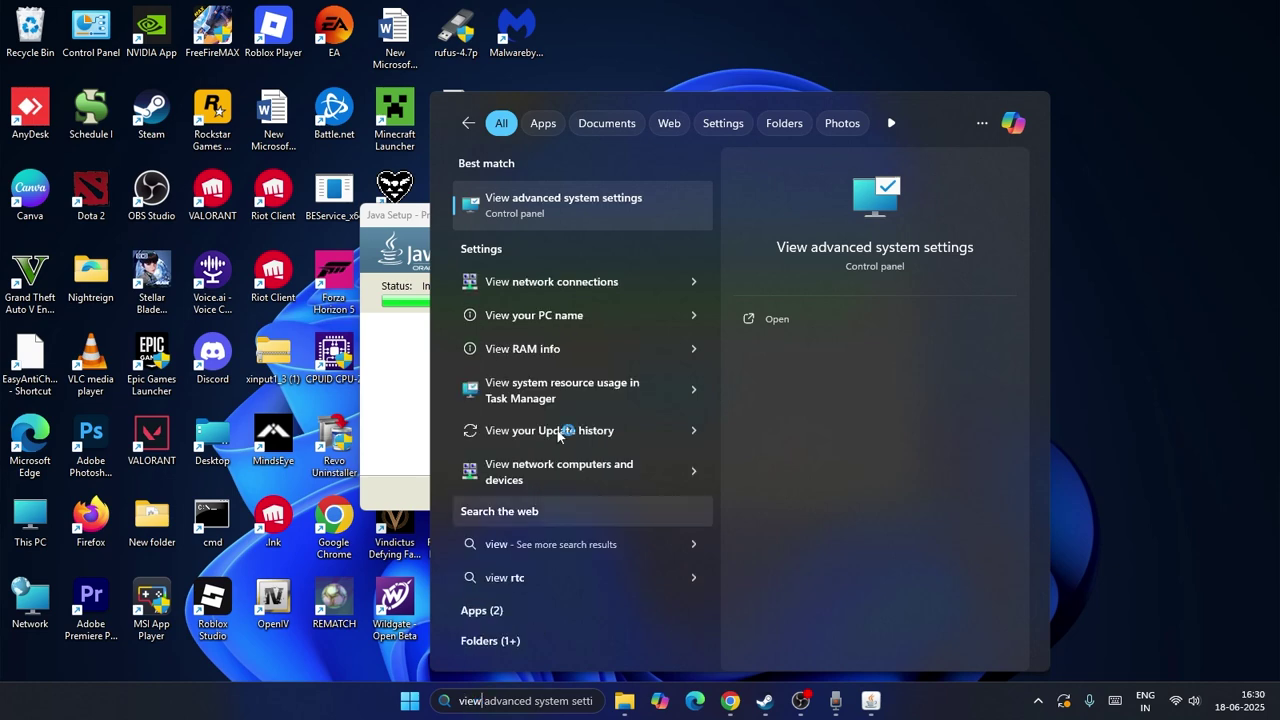
click(537, 213)
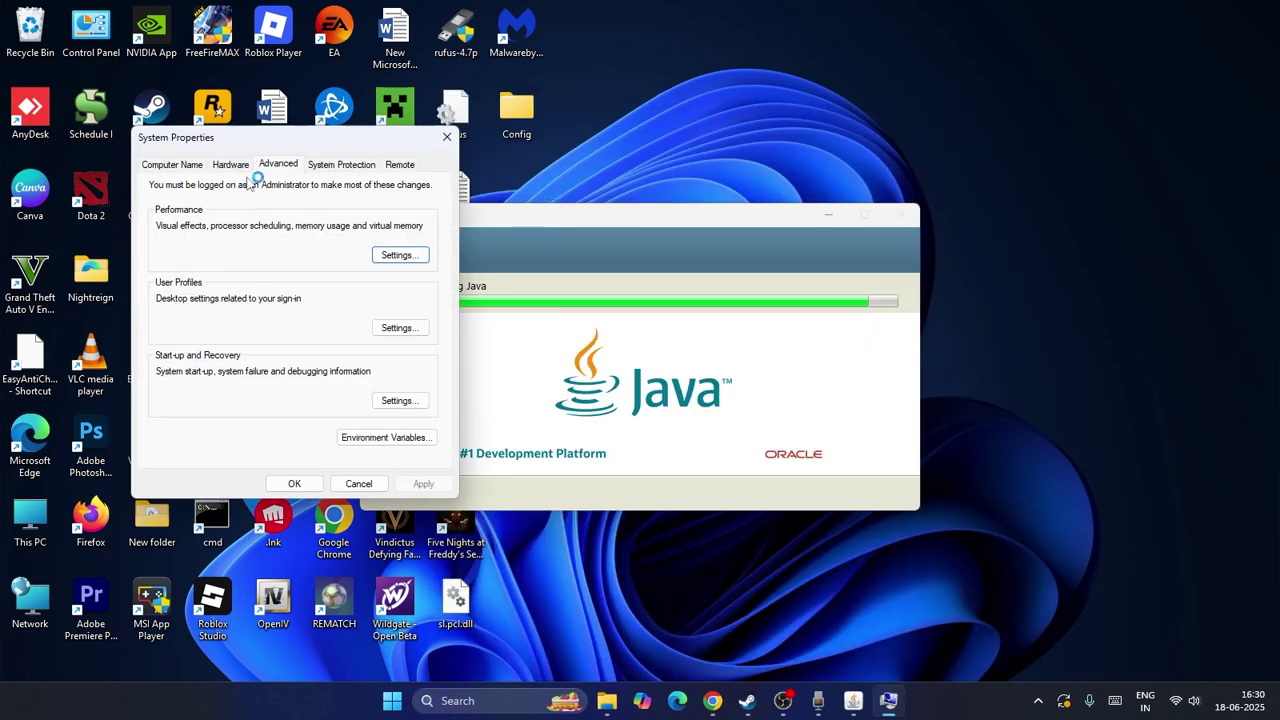
click(385, 437)
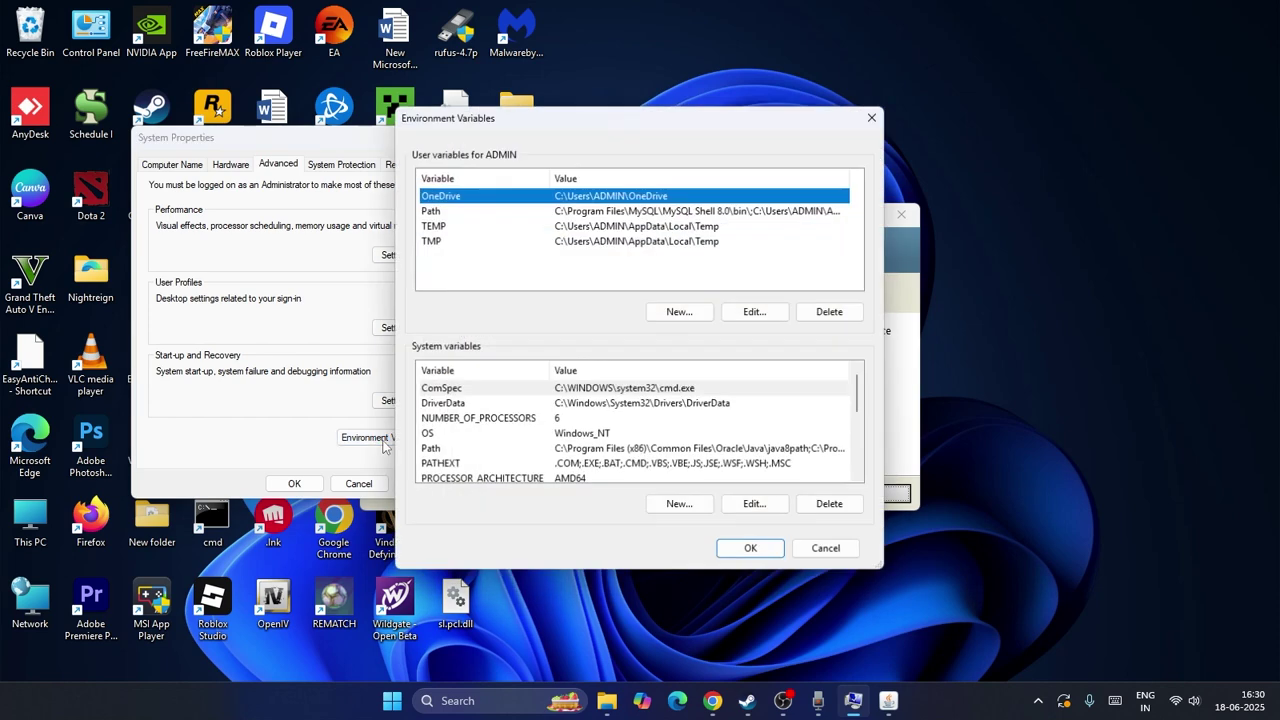
click(684, 311)
Browse for the variable value into C:\Program Files (x86)\Java.
click(556, 382)
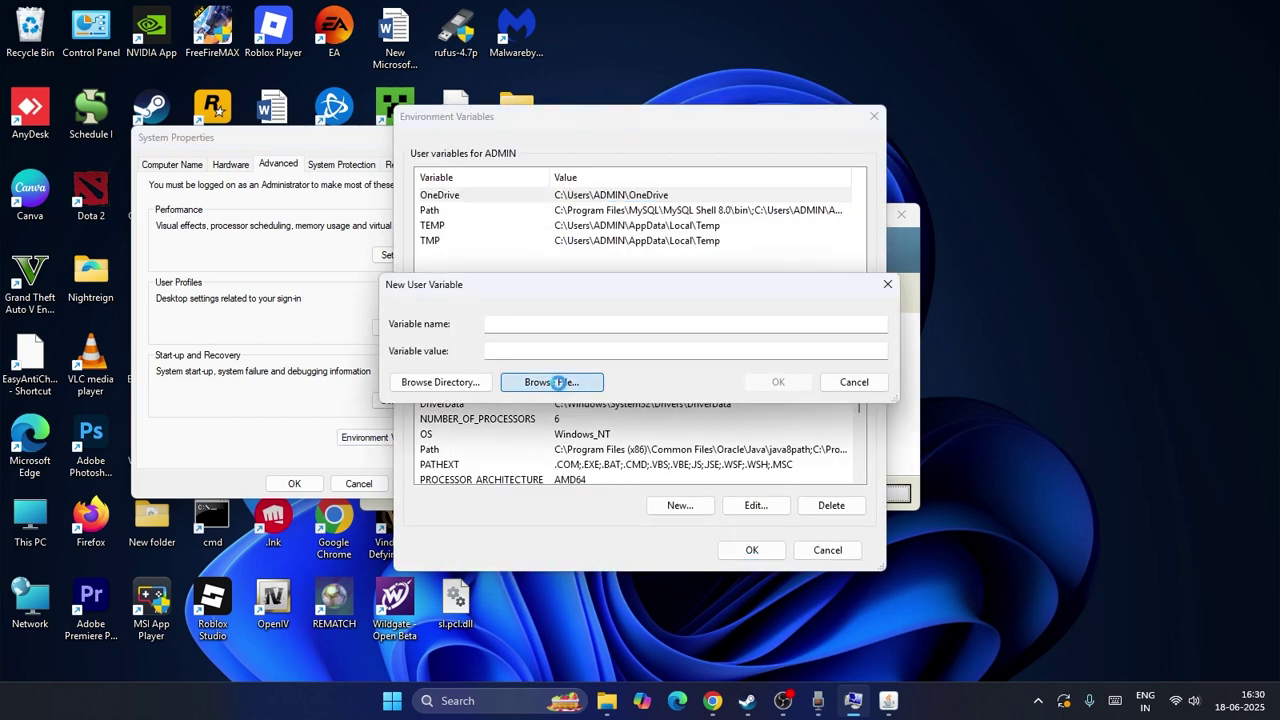
scroll(480, 460, down, 5)
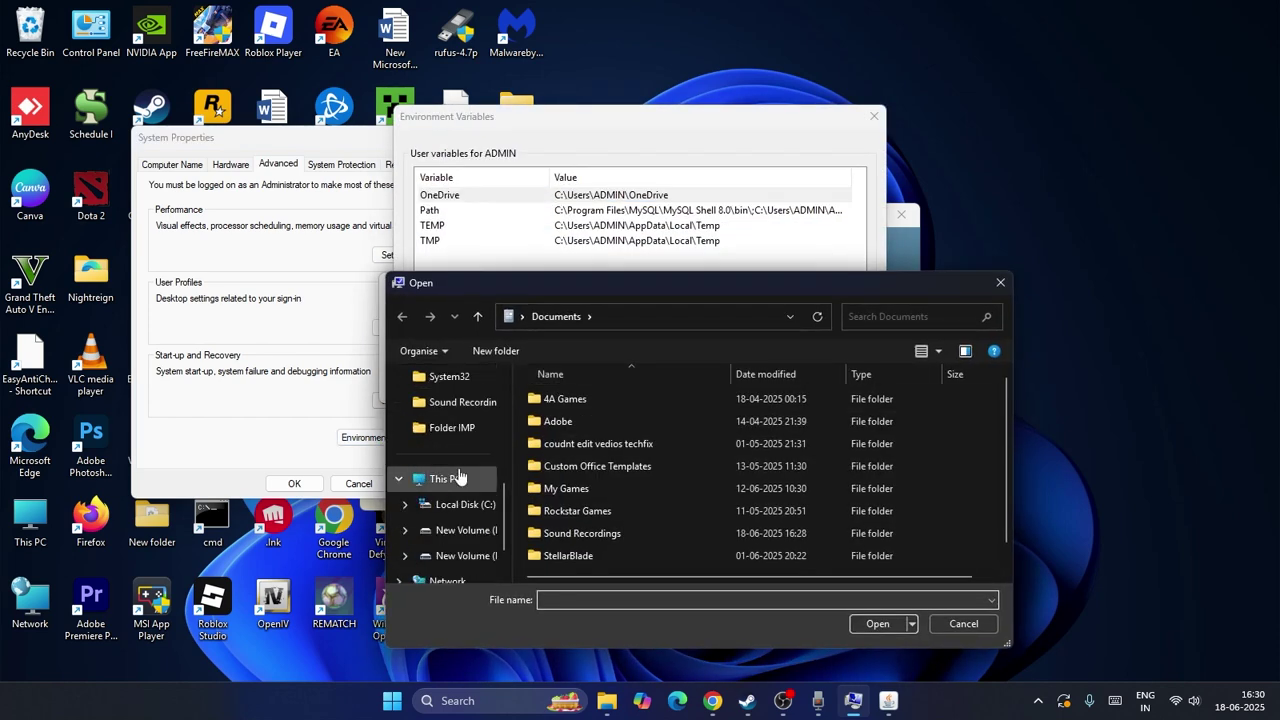
click(459, 478)
double_click(632, 410)
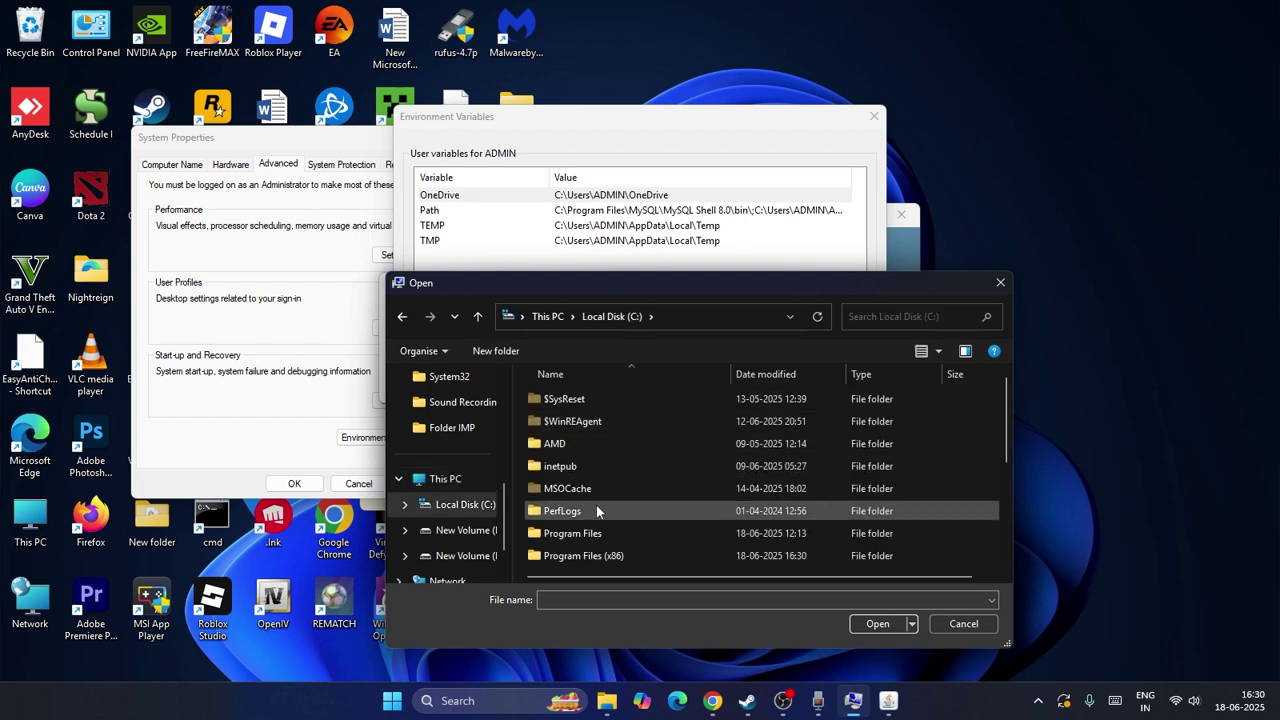
double_click(605, 556)
scroll(640, 472, down, 2)
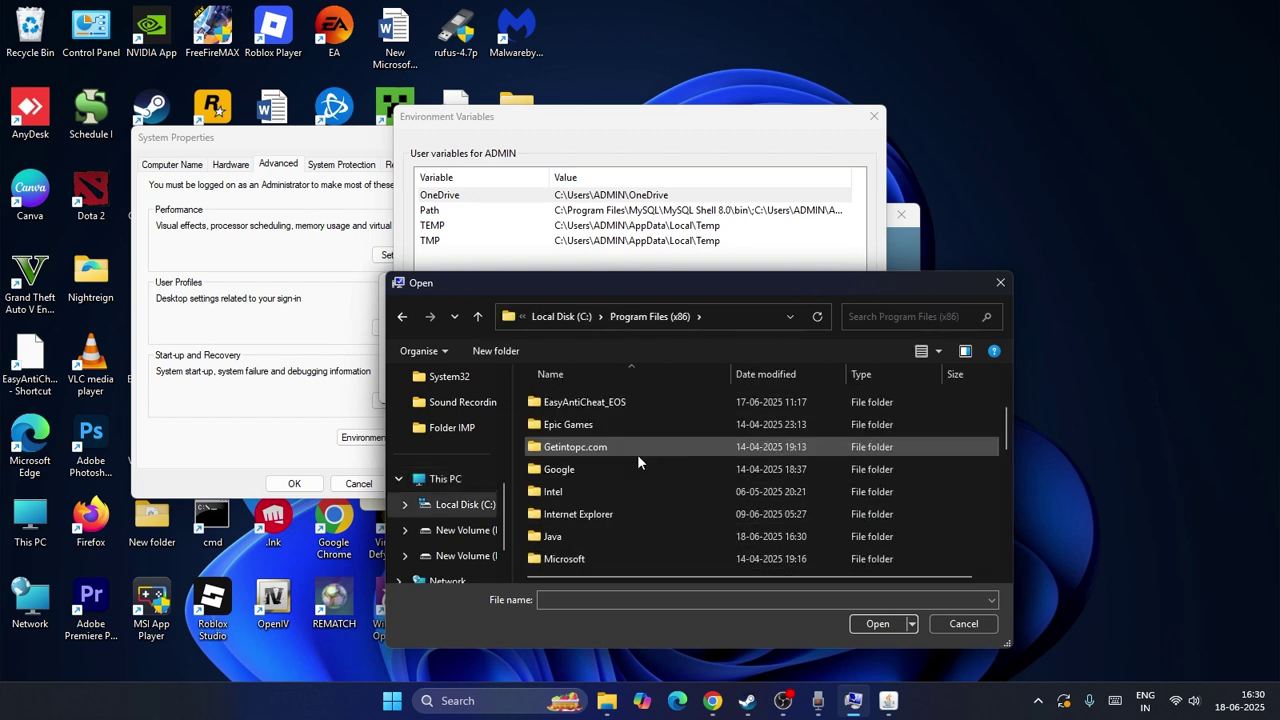
double_click(566, 536)
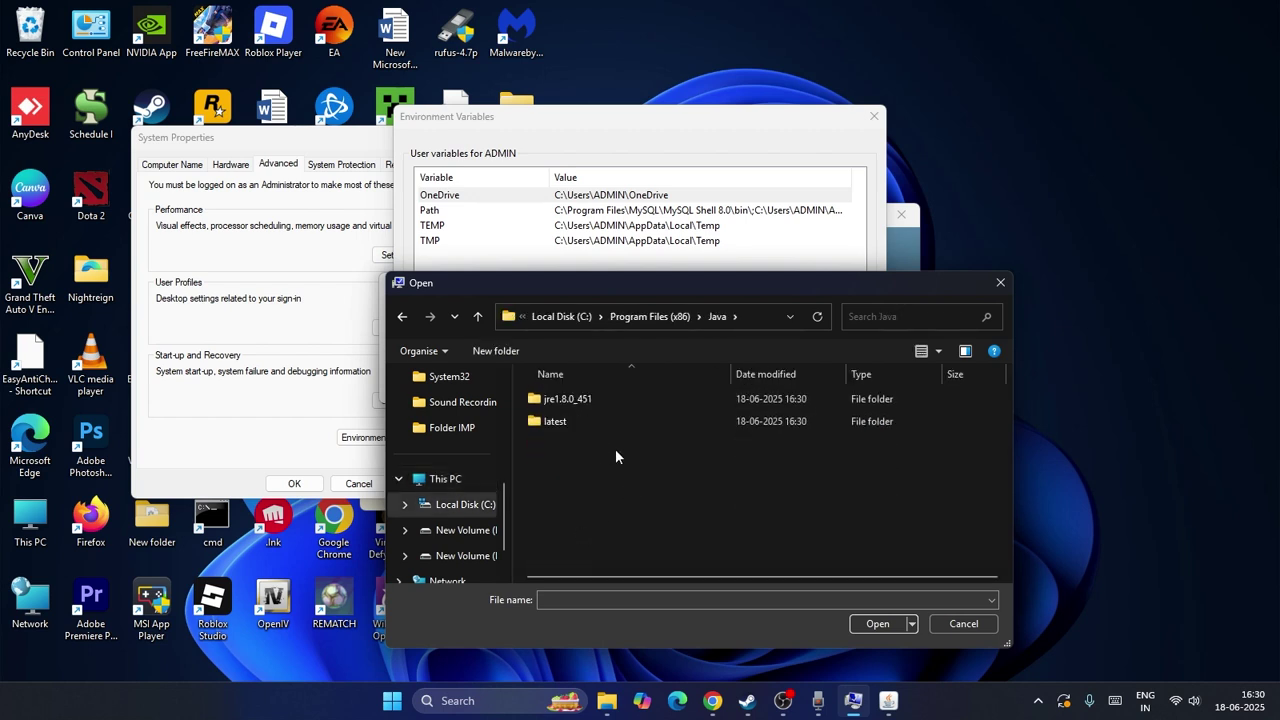
Open jre1.8.0_451\bin and choose java.exe as the variable value.
double_click(576, 402)
scroll(616, 435, down, 1)
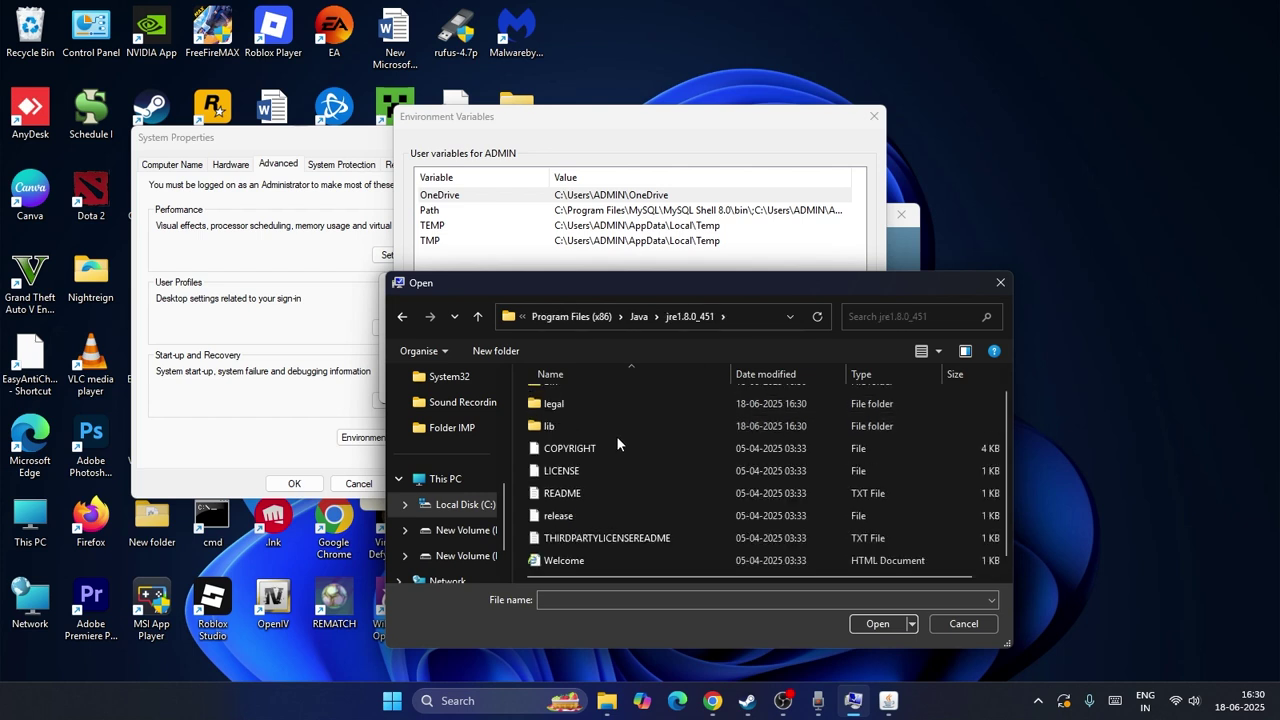
scroll(617, 519, up, 1)
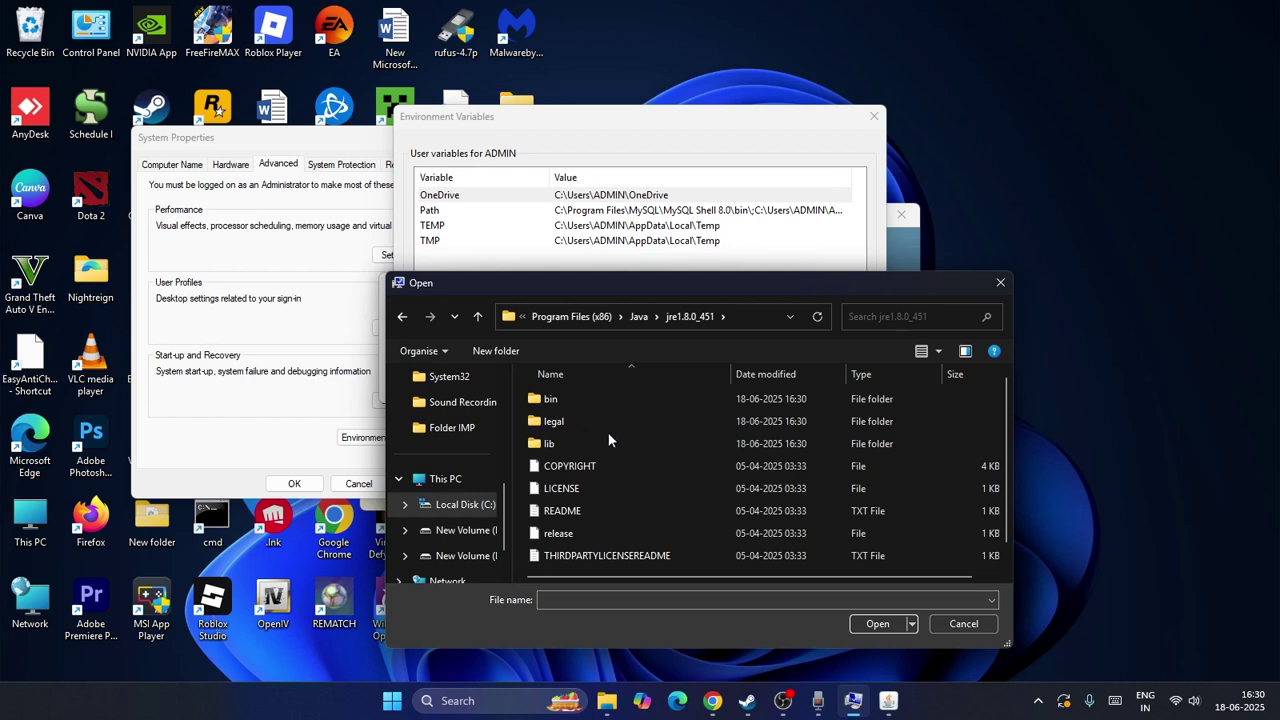
double_click(584, 396)
scroll(590, 420, down, 2)
scroll(593, 423, down, 10)
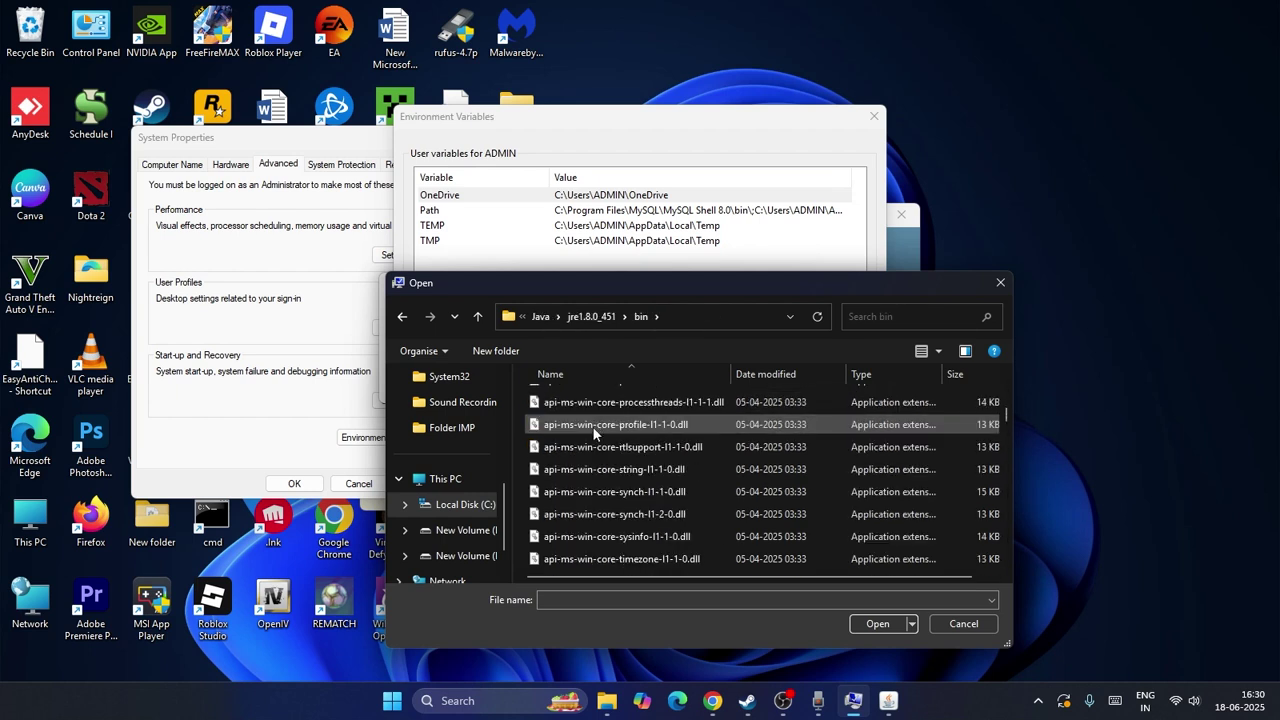
scroll(593, 432, down, 4)
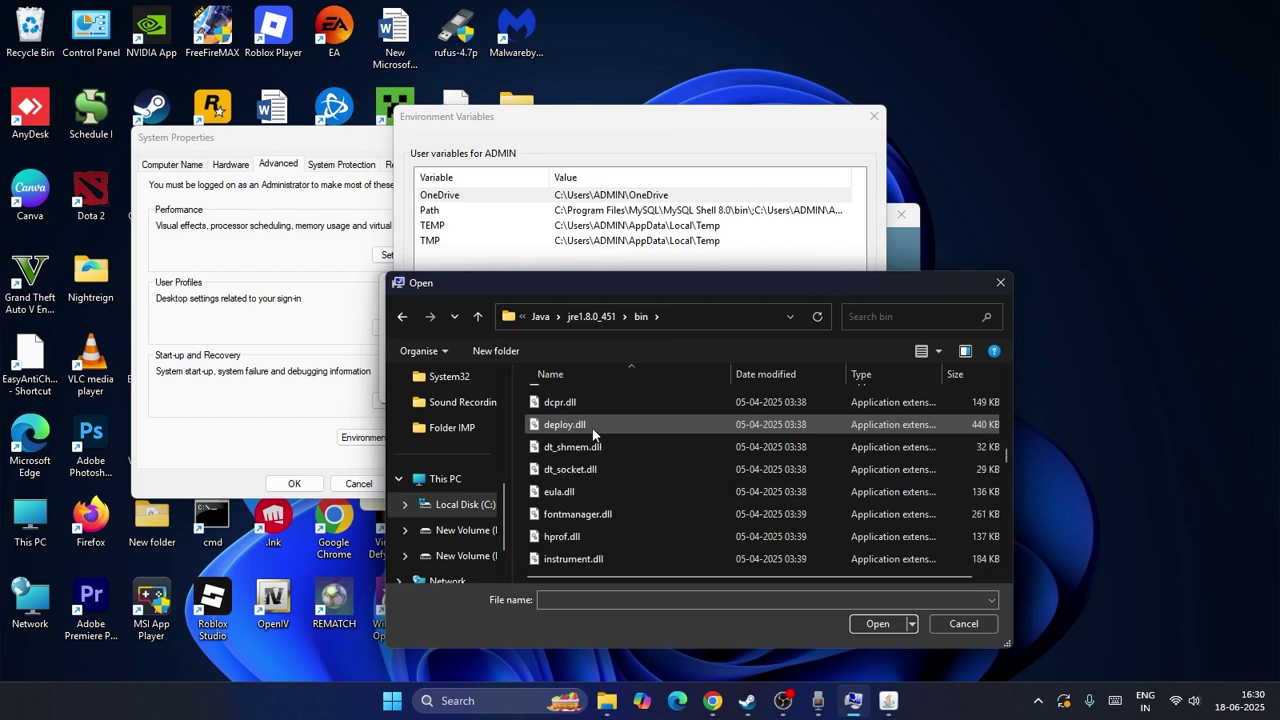
scroll(620, 440, down, 3)
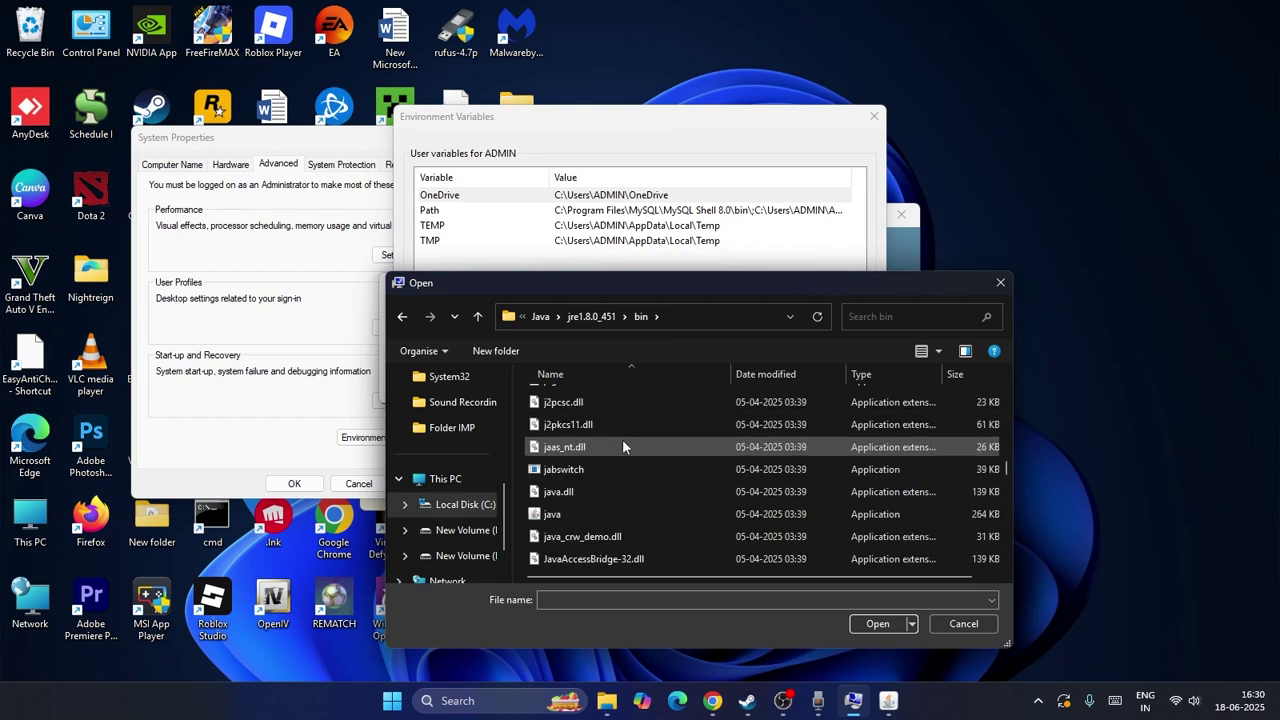
click(549, 515)
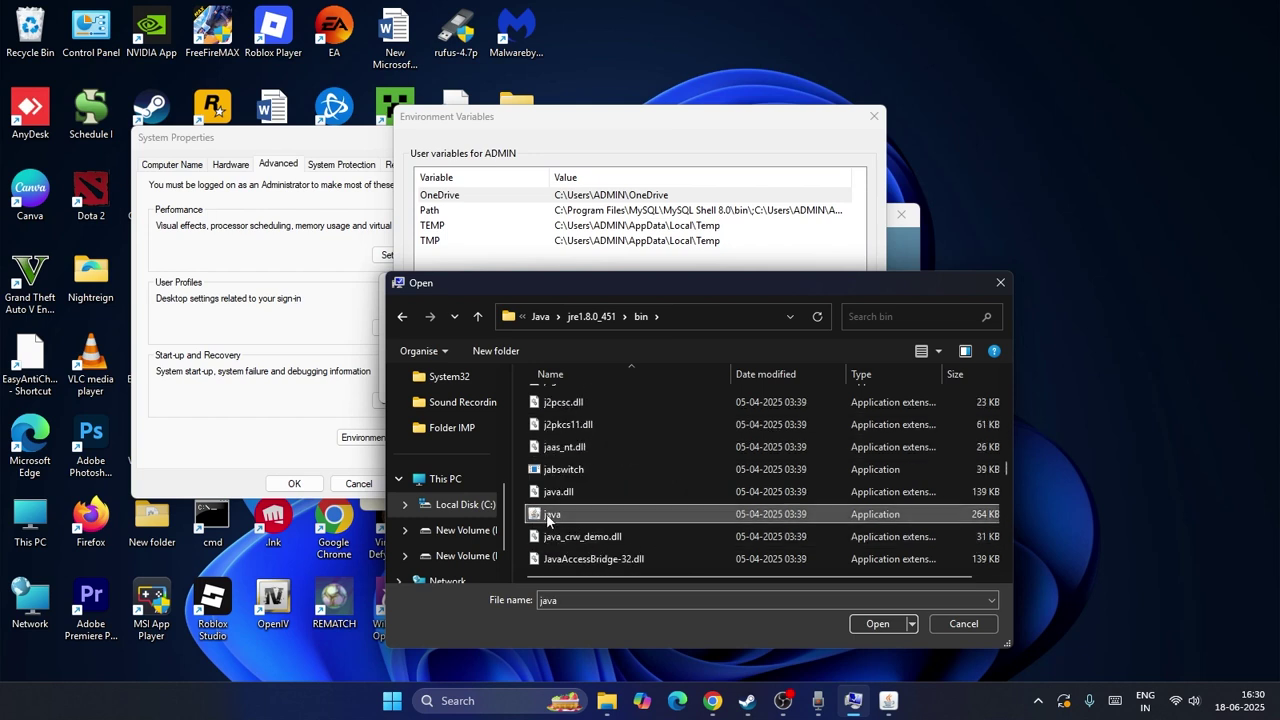
click(879, 627)
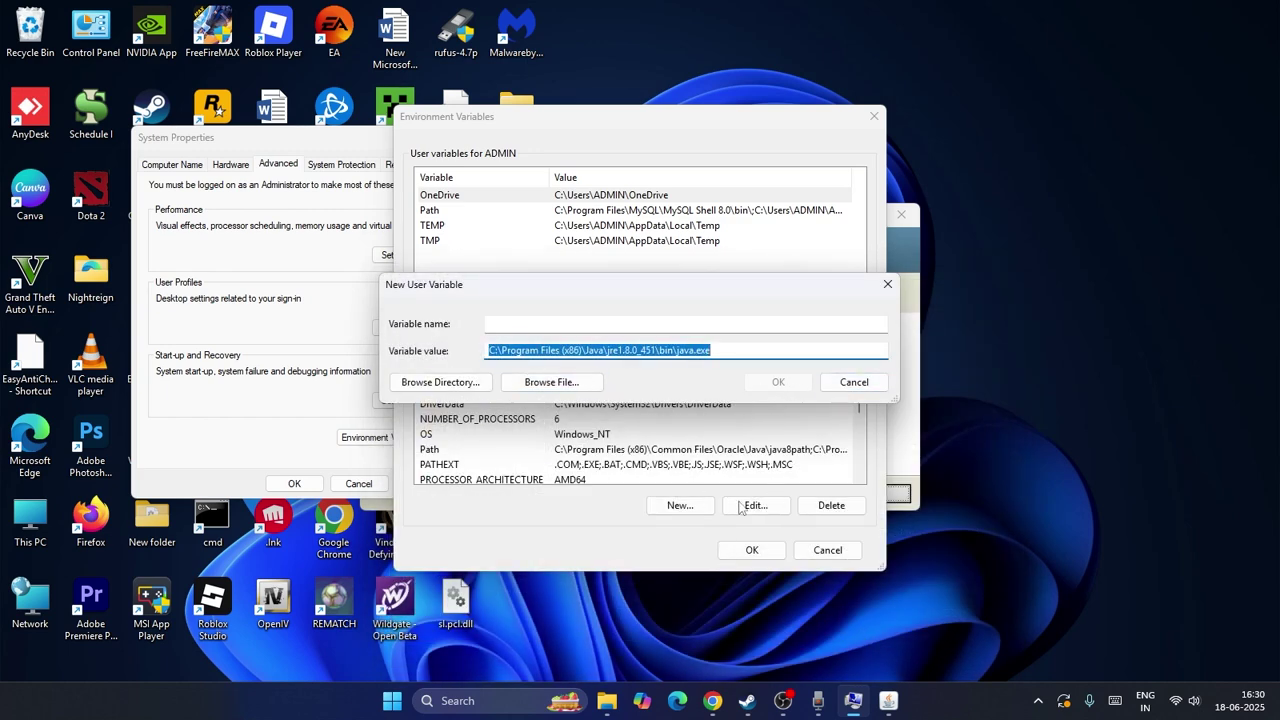
Discard the unnamed variable, start a new user variable, and name it Java.
click(850, 382)
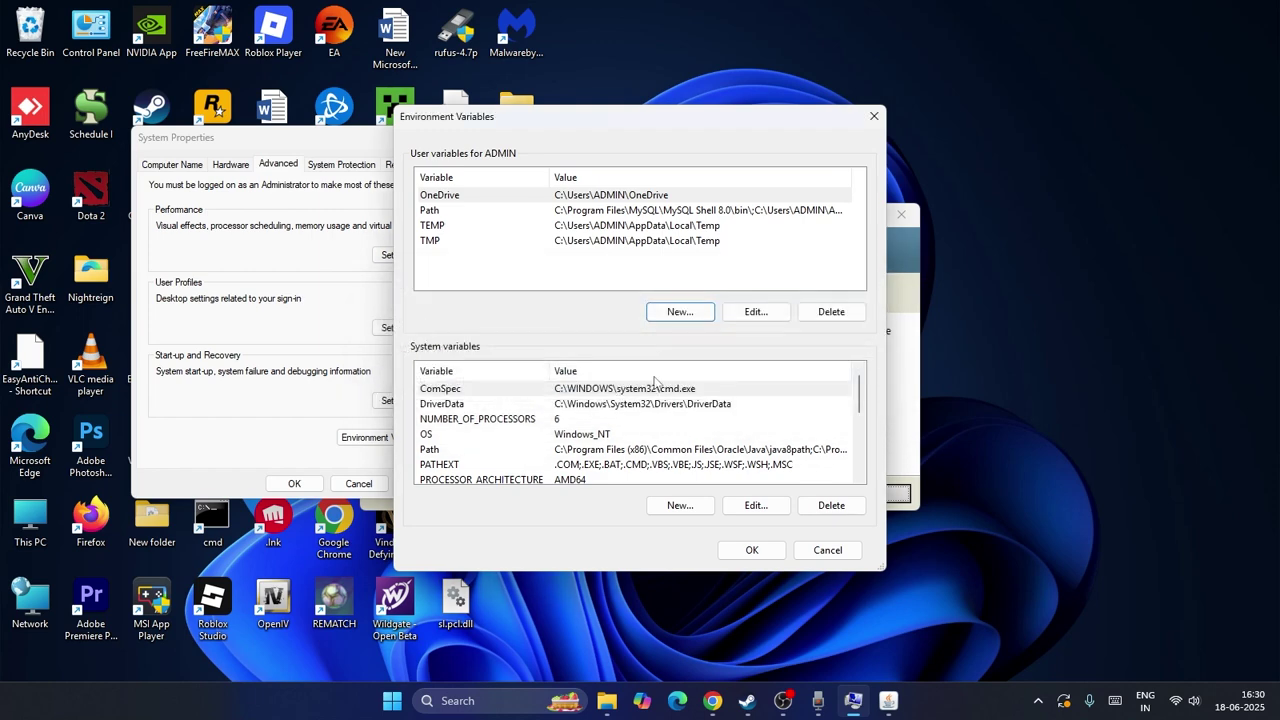
click(660, 318)
click(568, 375)
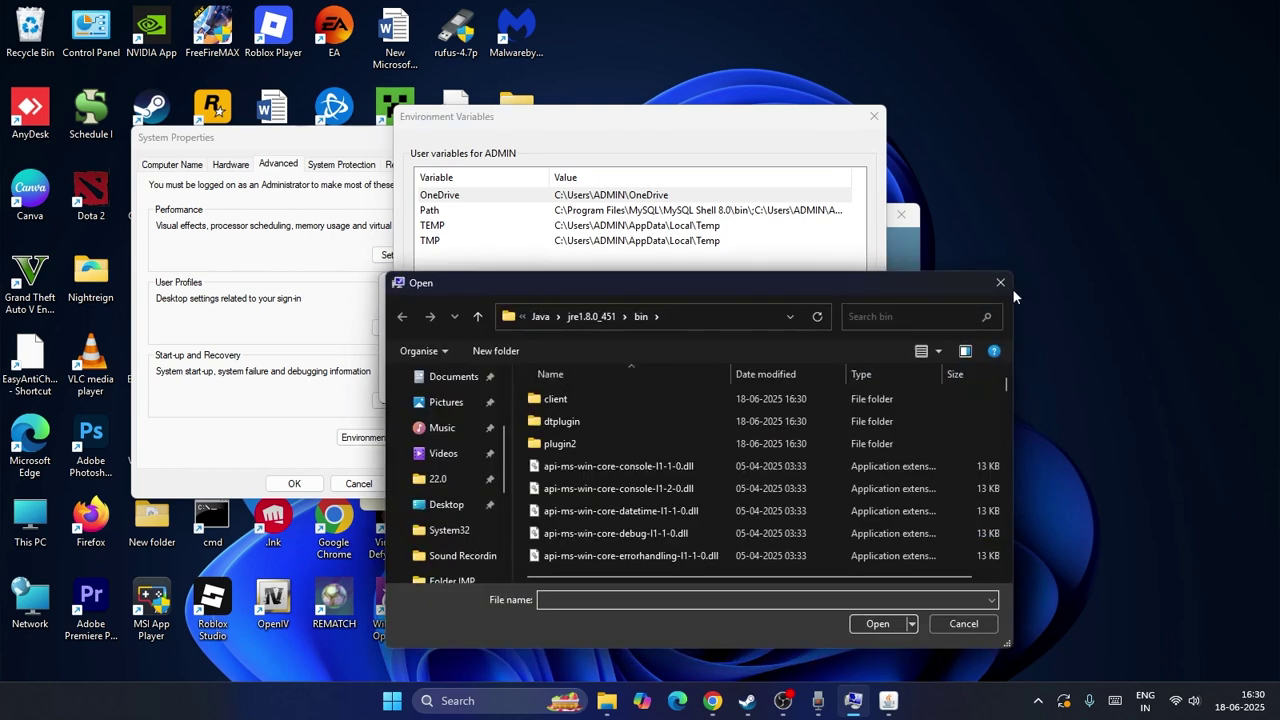
click(1000, 283)
click(572, 328)
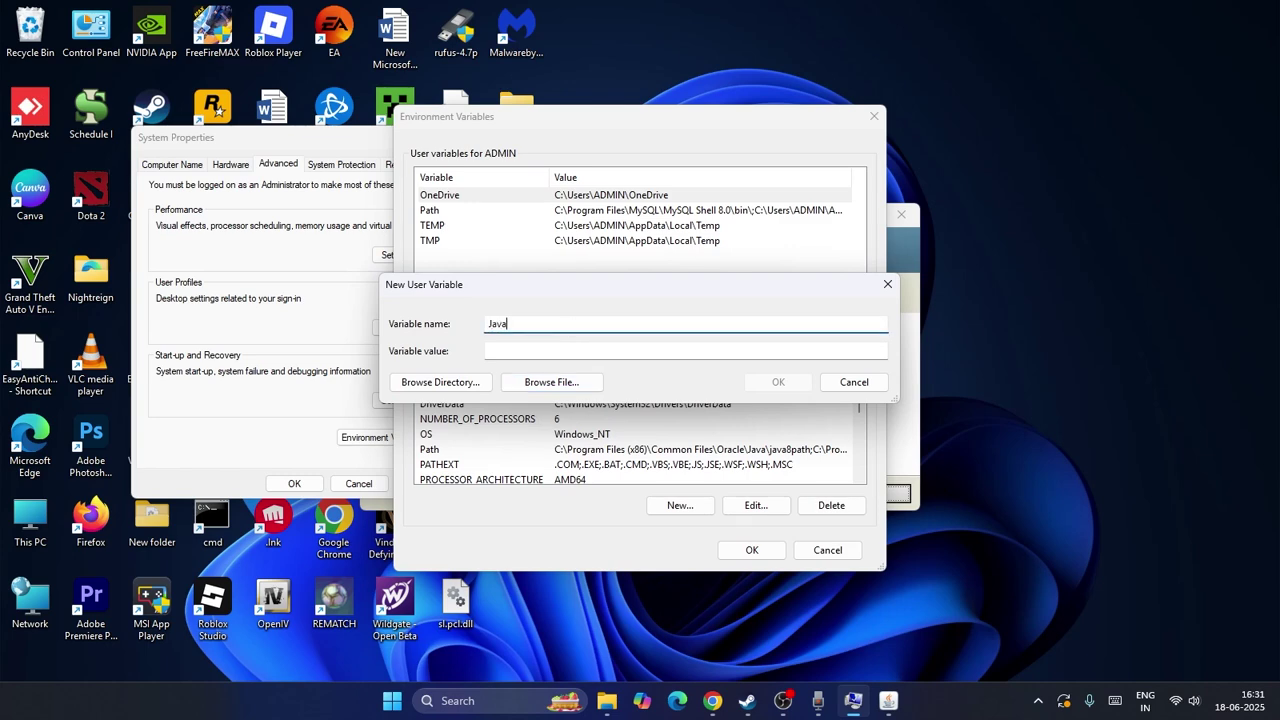
click(503, 351)
Set the value to the bin\java.exe file and confirm the Java variable.
click(564, 379)
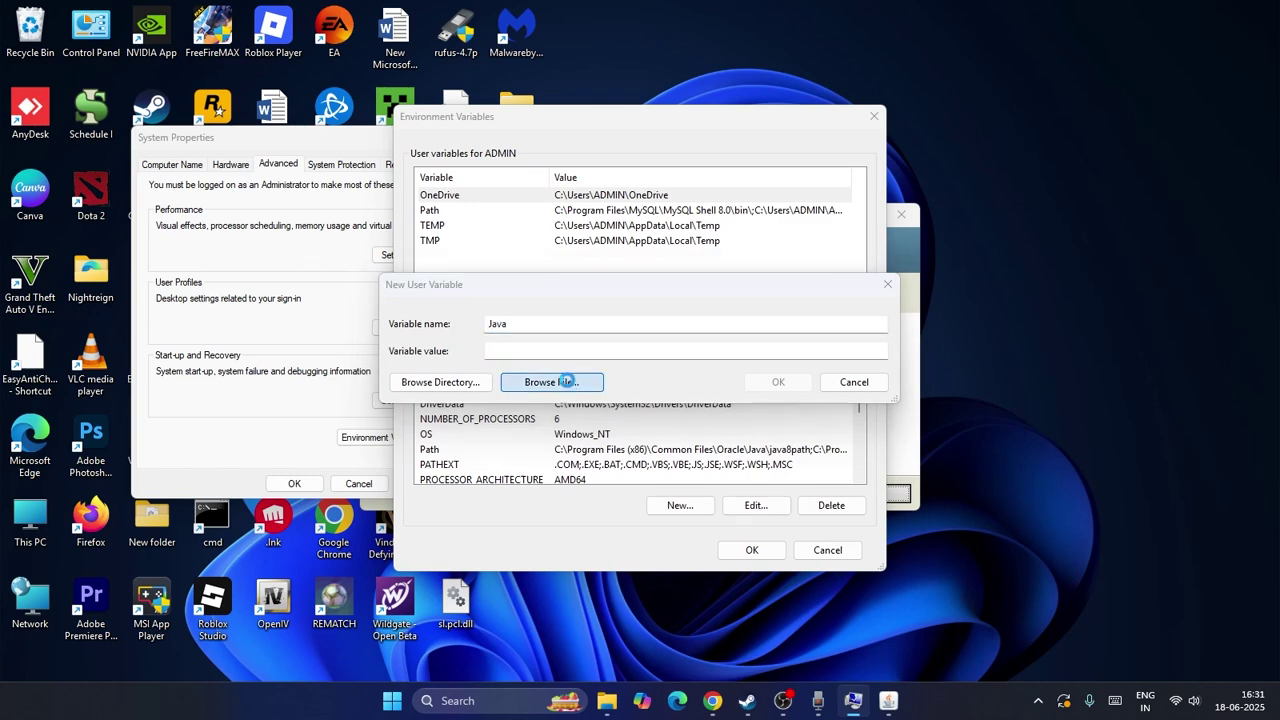
scroll(591, 471, down, 15)
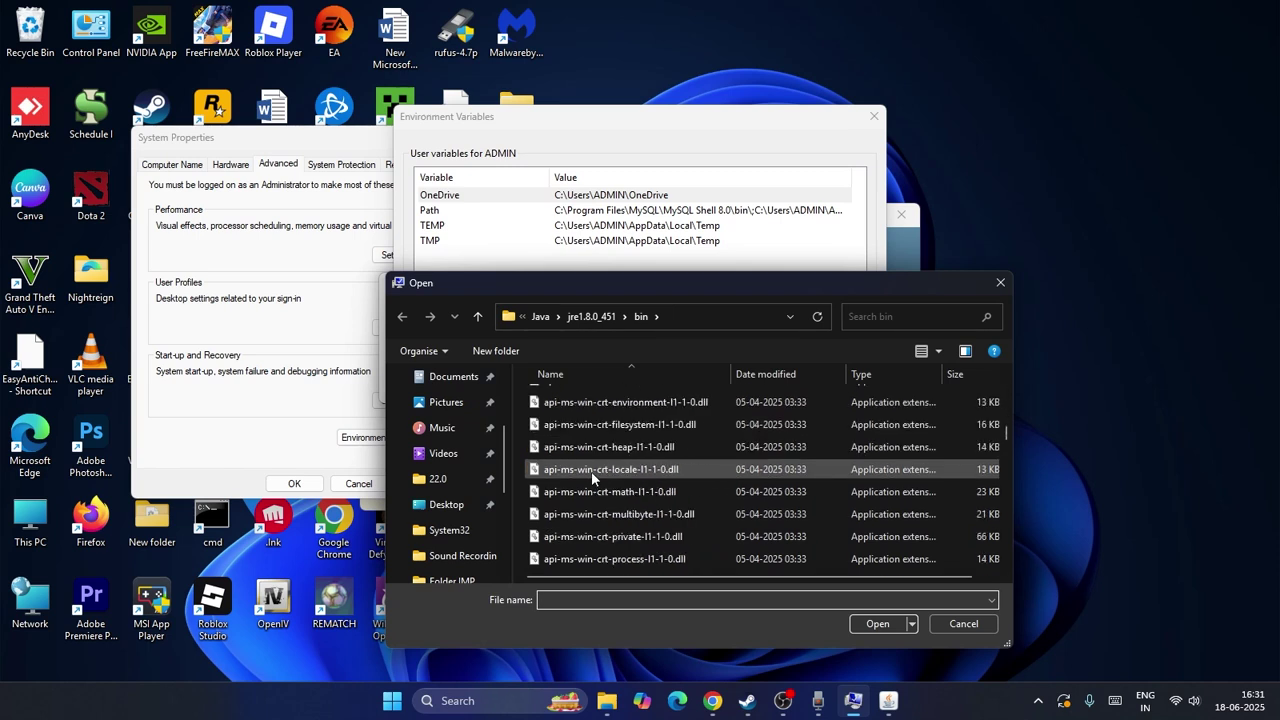
scroll(589, 473, down, 2)
click(565, 537)
click(581, 447)
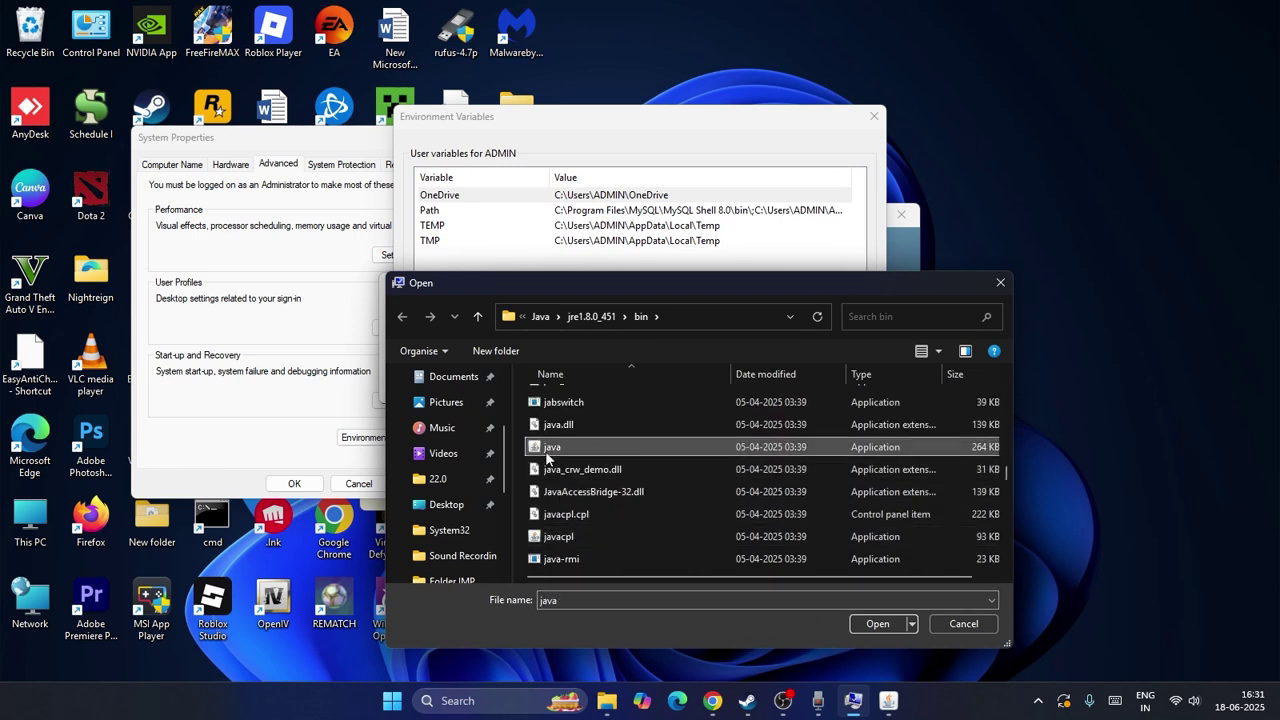
click(878, 624)
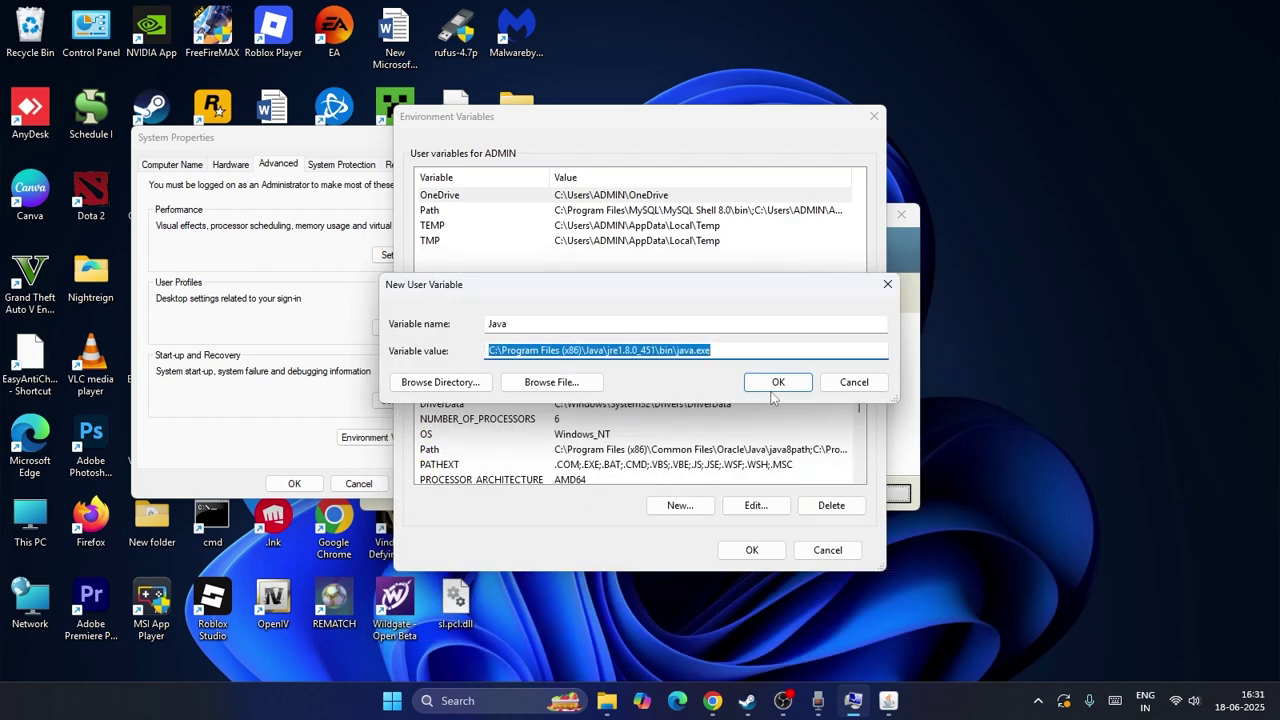
key(Return)
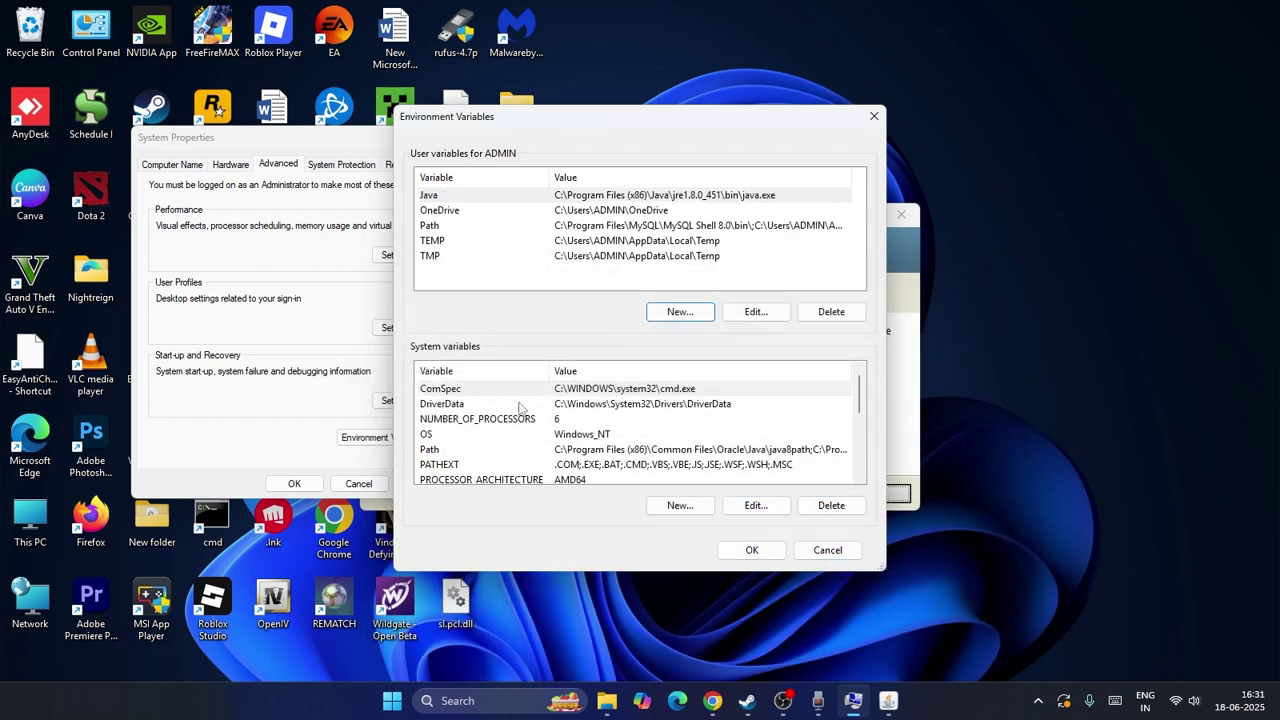
Close Environment Variables, System Properties, and the finished Java Setup window.
click(818, 550)
click(445, 138)
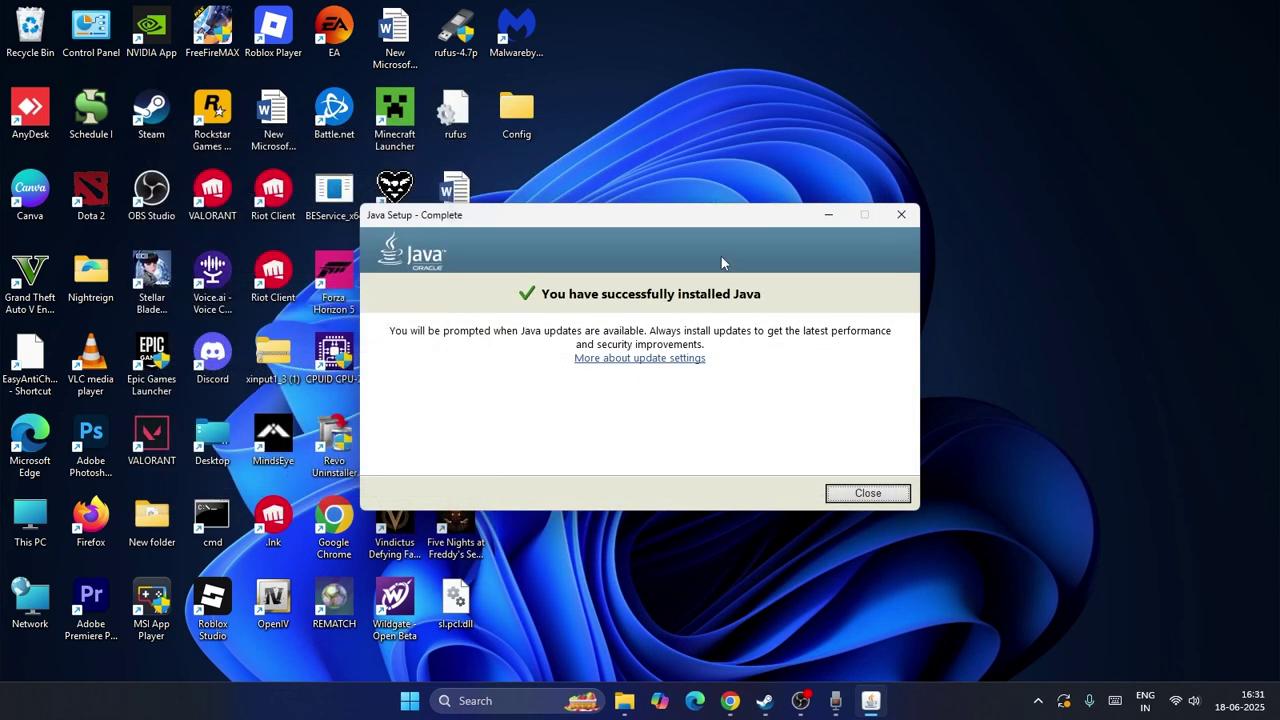
click(901, 214)
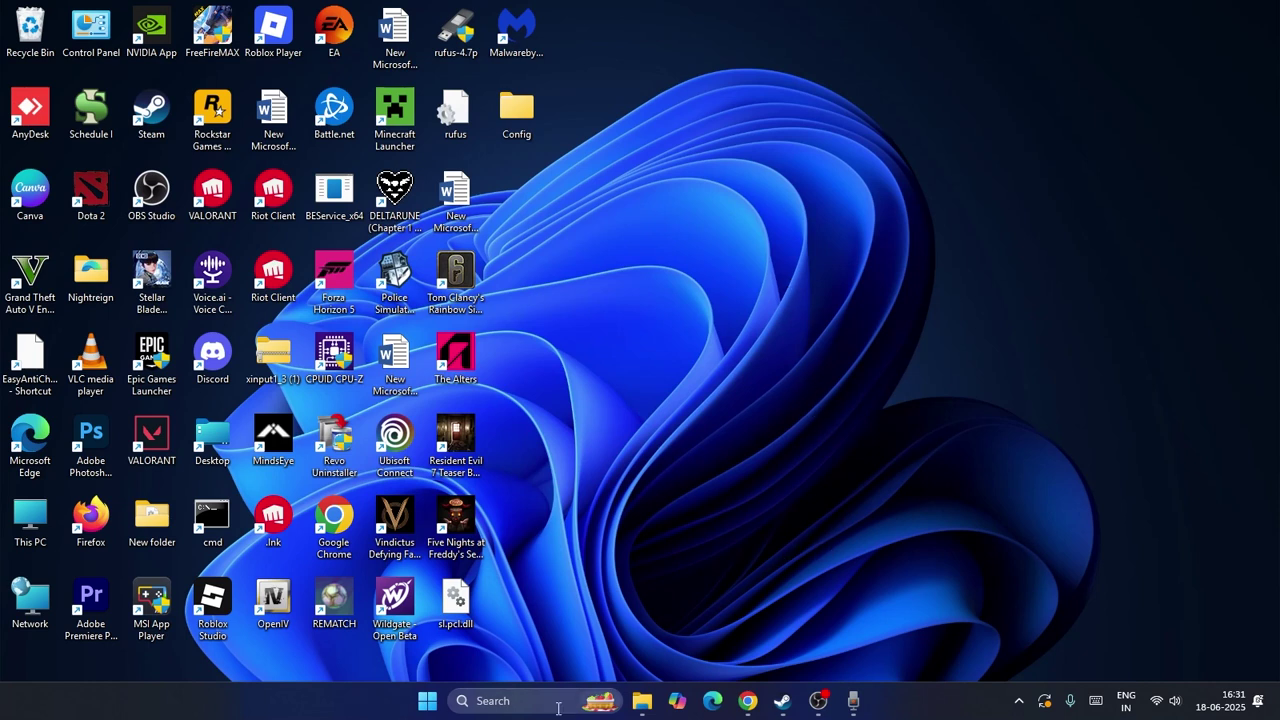
Open Control Panel via 'contr' search, switch to Category view, and enter Programs.
click(523, 700)
text(control Panel)
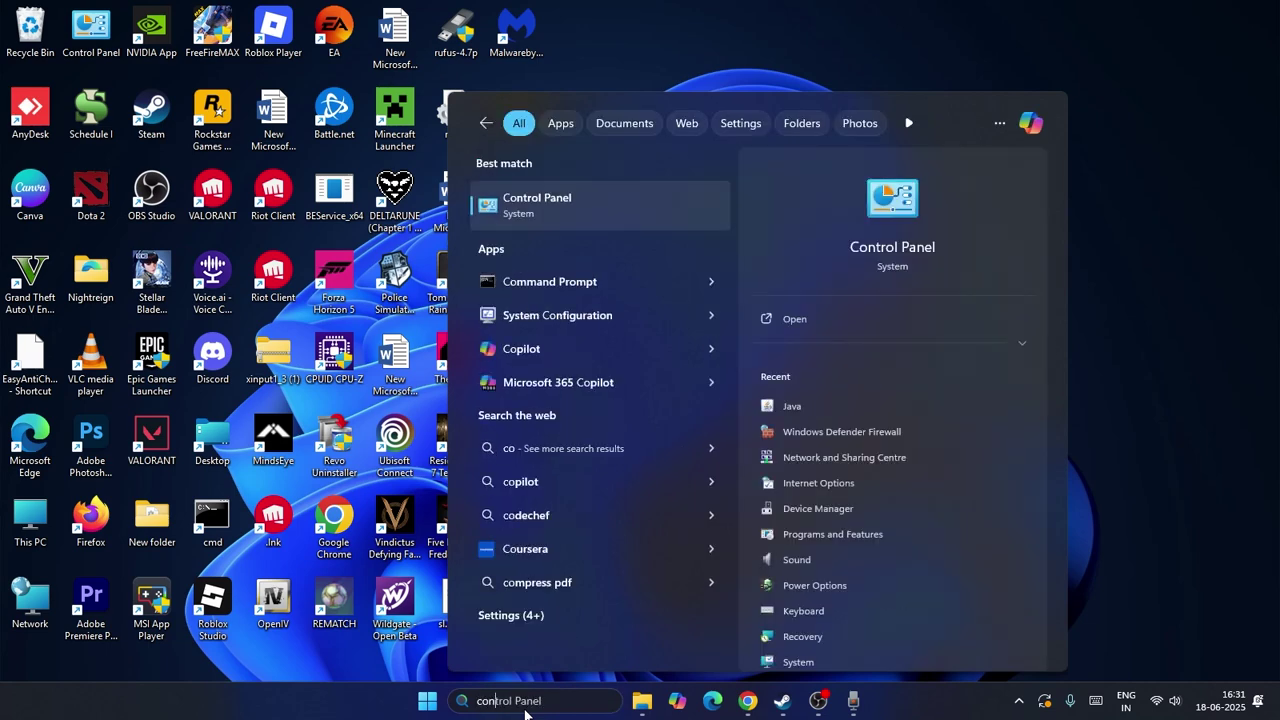
click(581, 208)
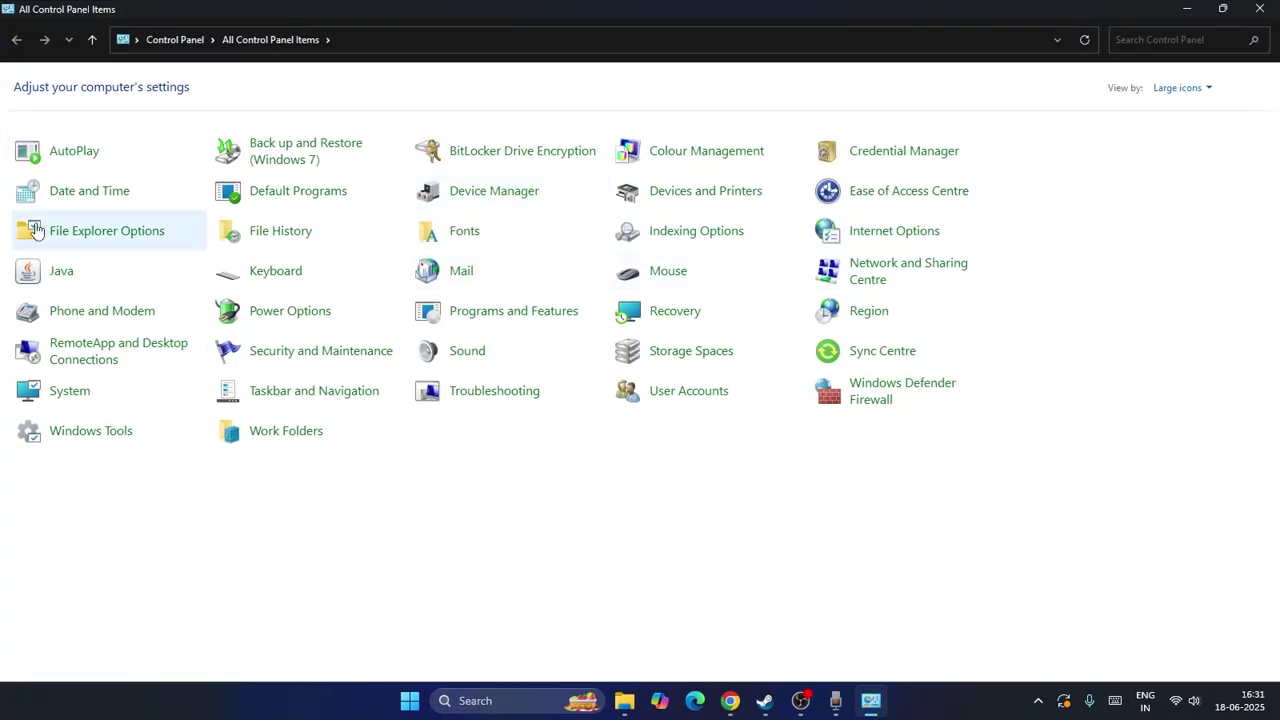
click(1207, 89)
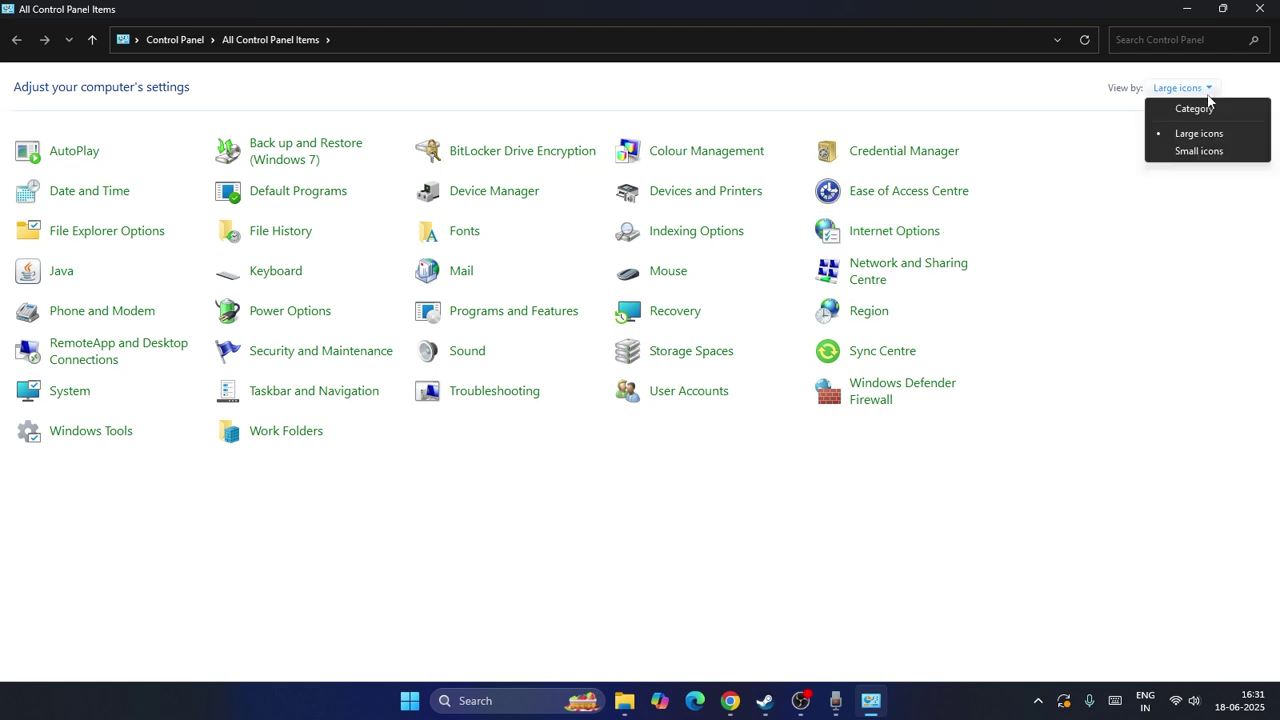
click(1210, 108)
click(436, 288)
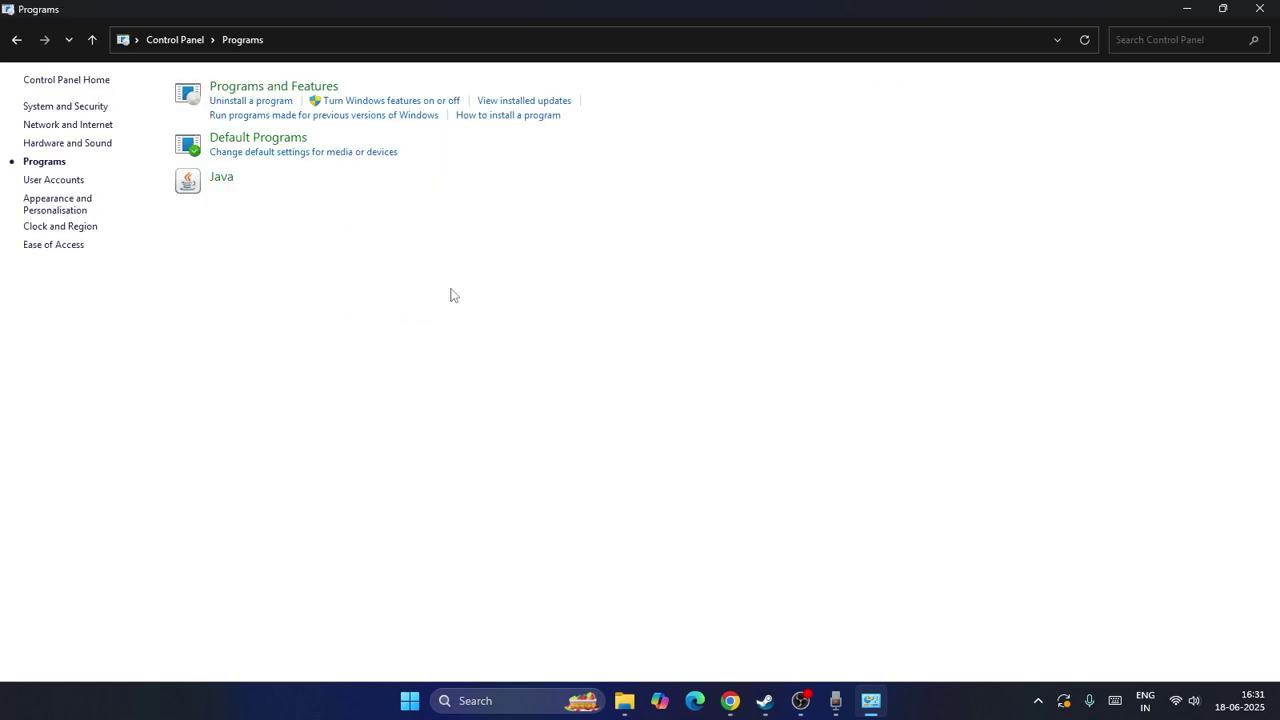
In Programs and Features, find Java 8 Update 451 and its 64-bit entry, then close the window.
click(277, 89)
scroll(350, 290, down, 2)
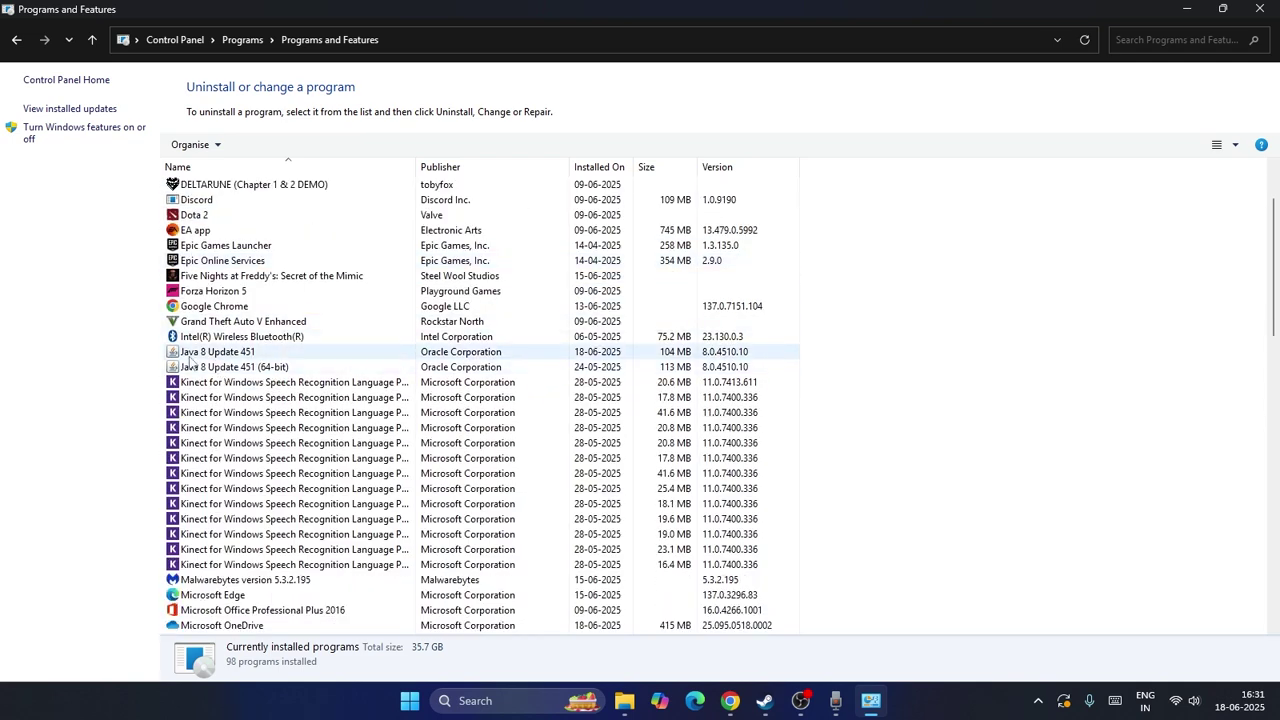
right_click(241, 355)
click(393, 305)
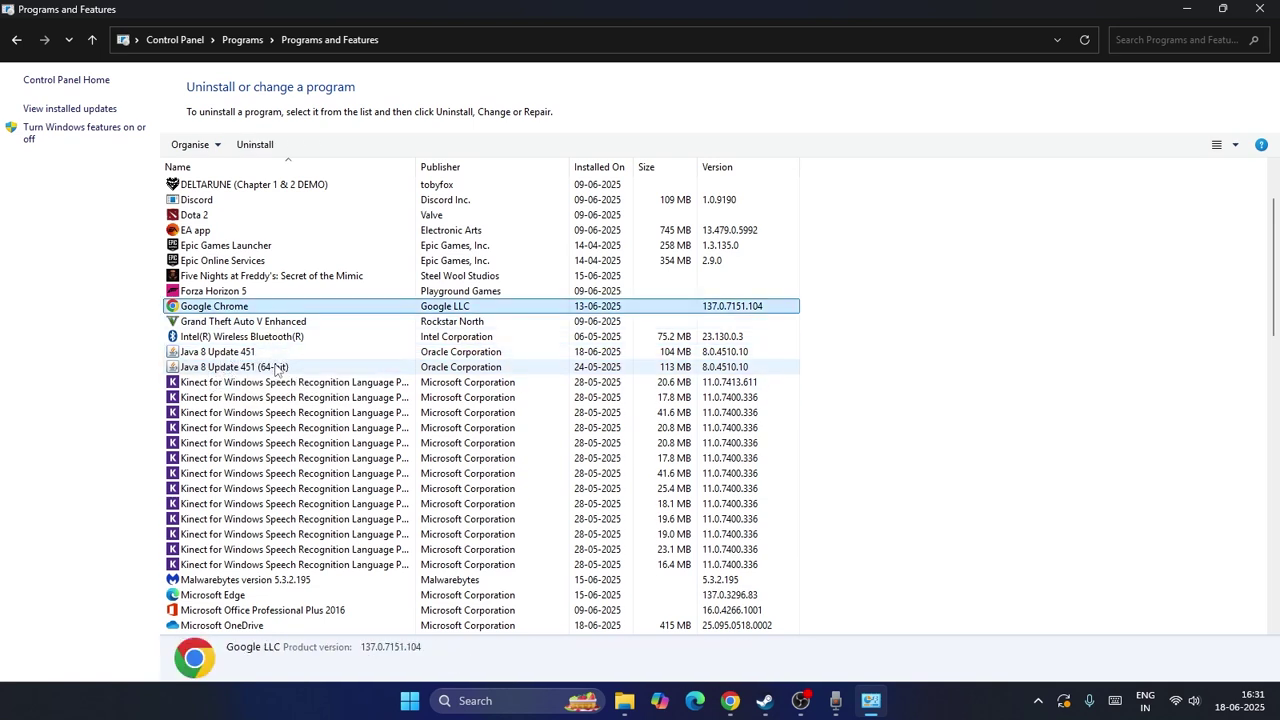
click(256, 368)
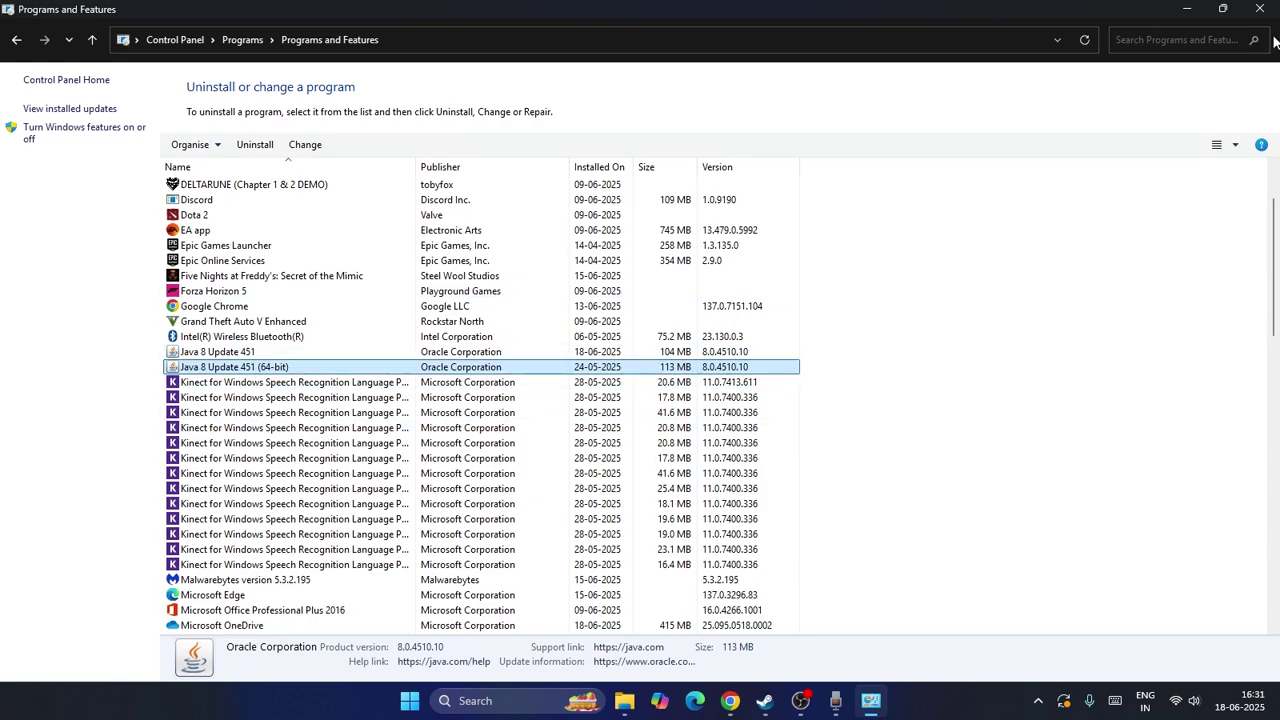
click(1259, 8)
click(757, 703)
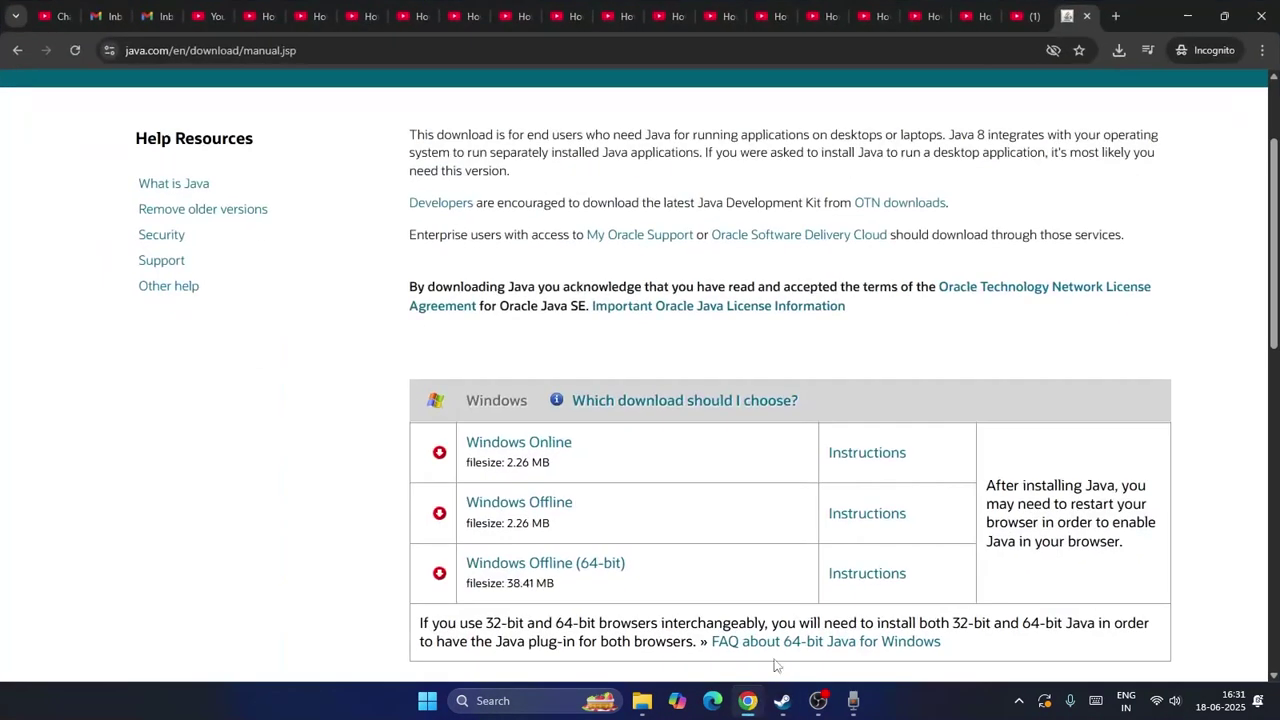
scroll(1058, 372, up, 1)
scroll(1060, 372, down, 1)
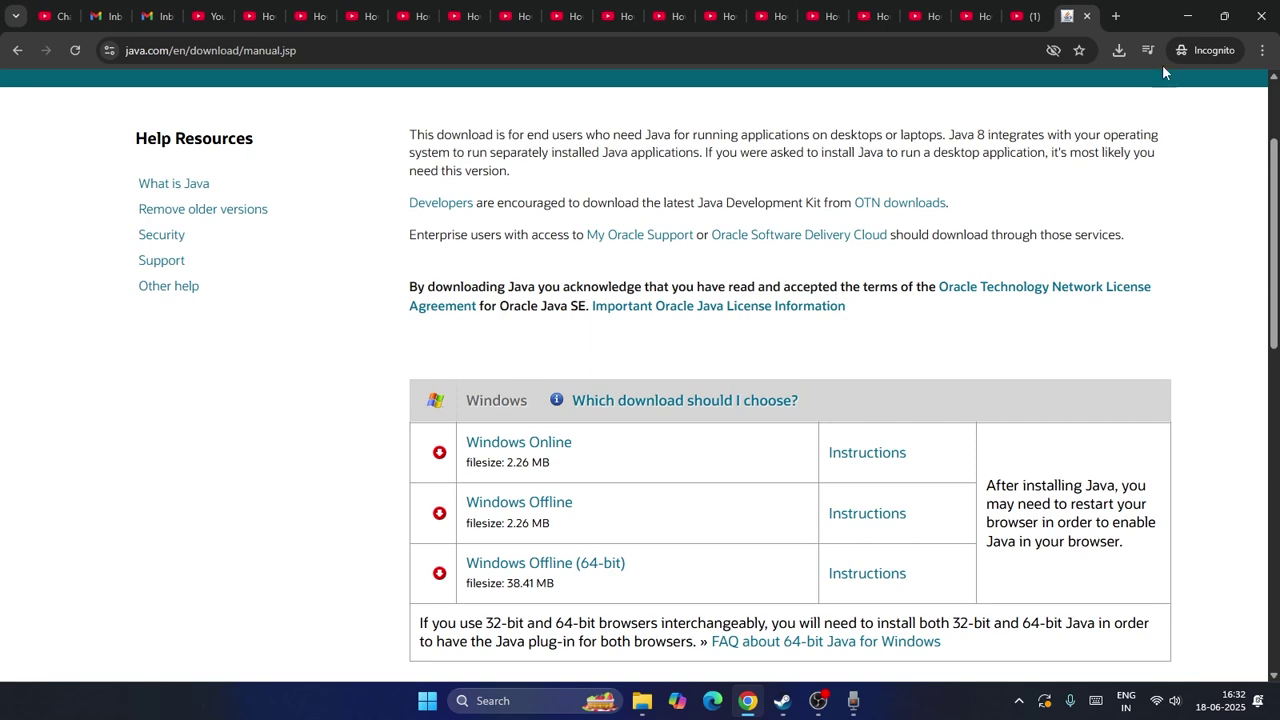
click(1187, 16)
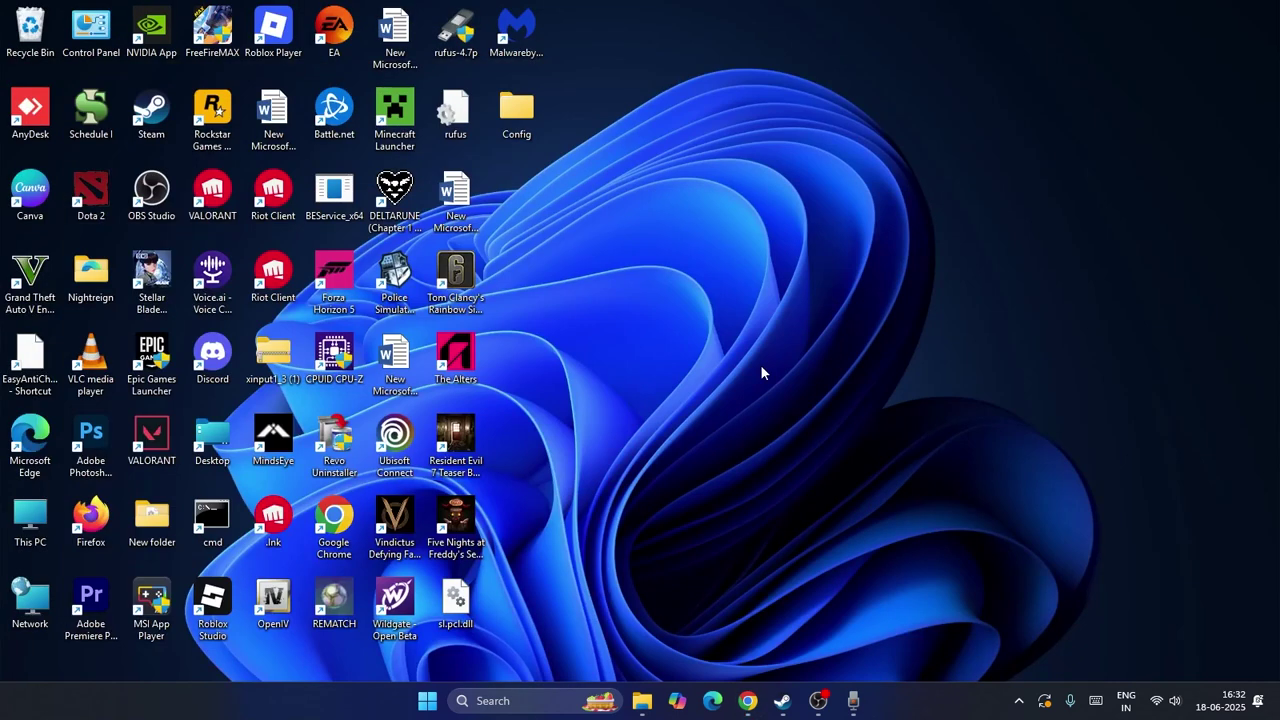